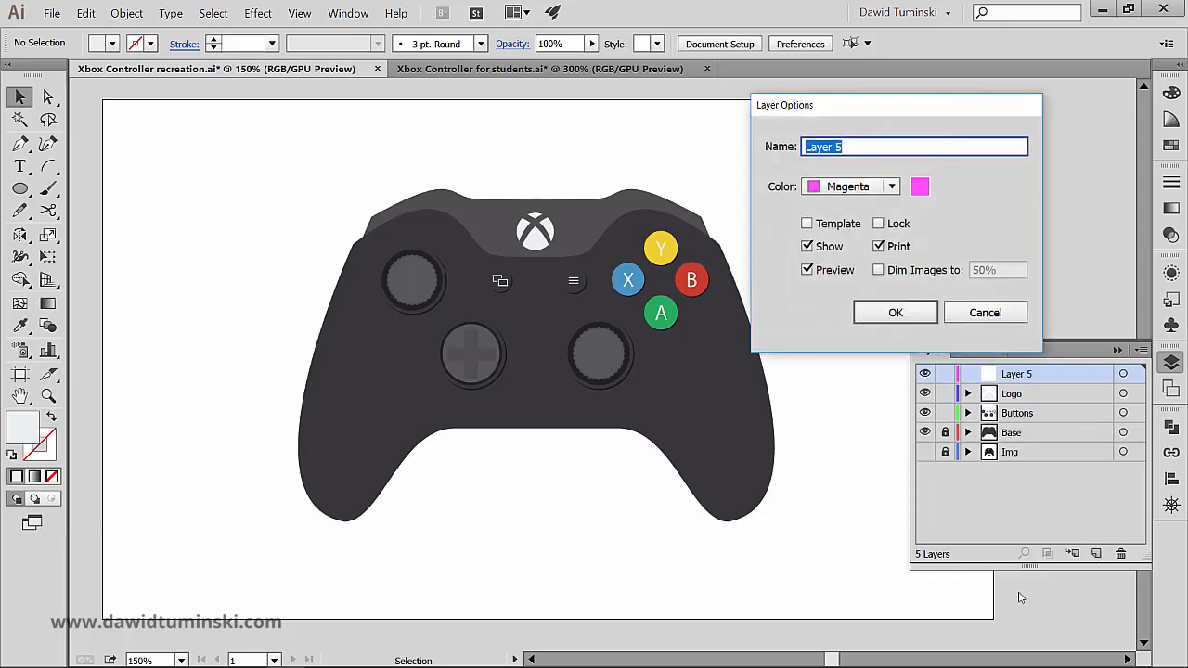
Step: Name the new layer Mask and check the shading in the Xbox Controller for students document for reference
{"action": "type", "text": "Mask"}
{"action": "key", "text": "Return"}
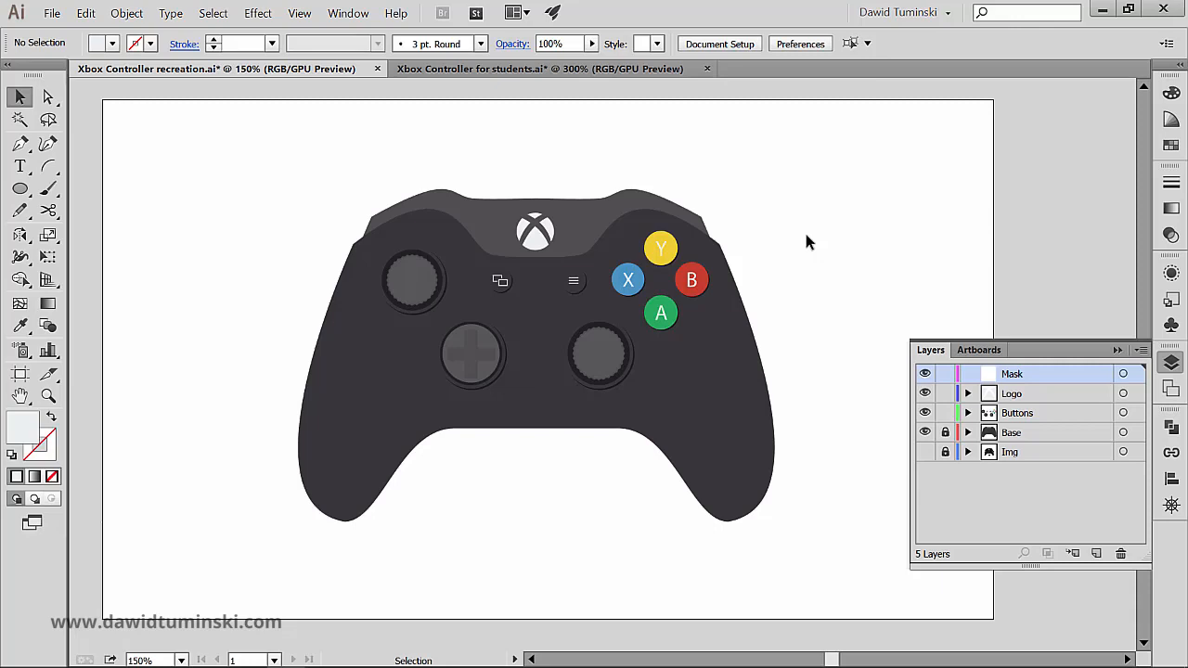
{"action": "left_click", "coordinate": [546, 70]}
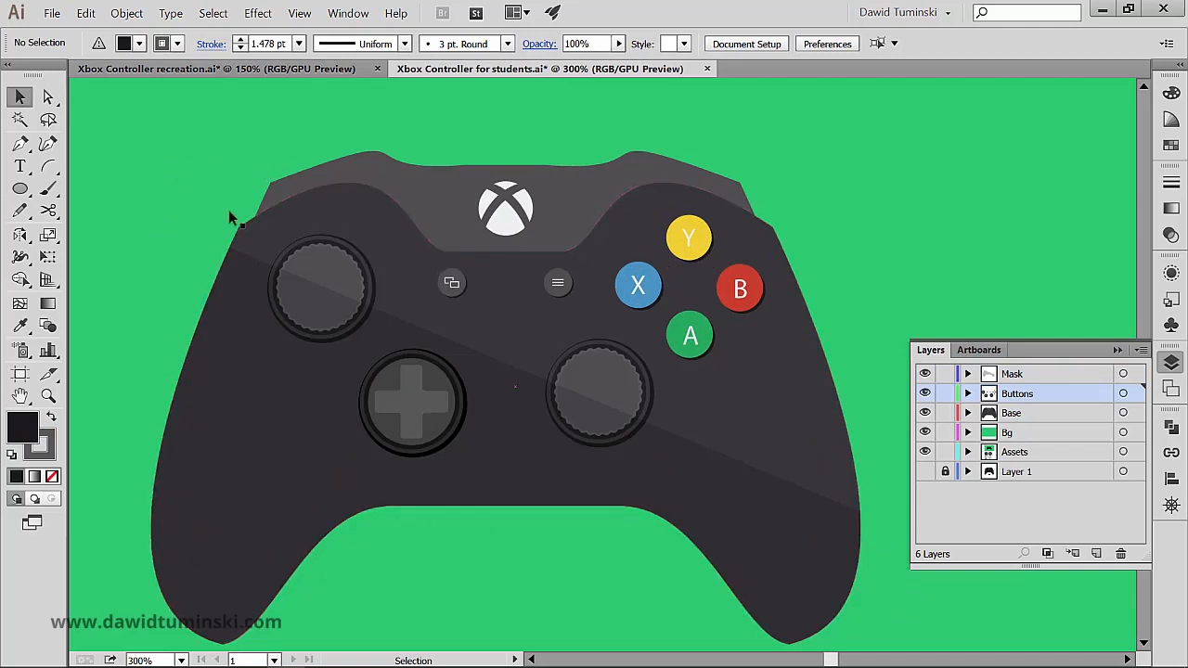
{"action": "left_click", "coordinate": [211, 72]}
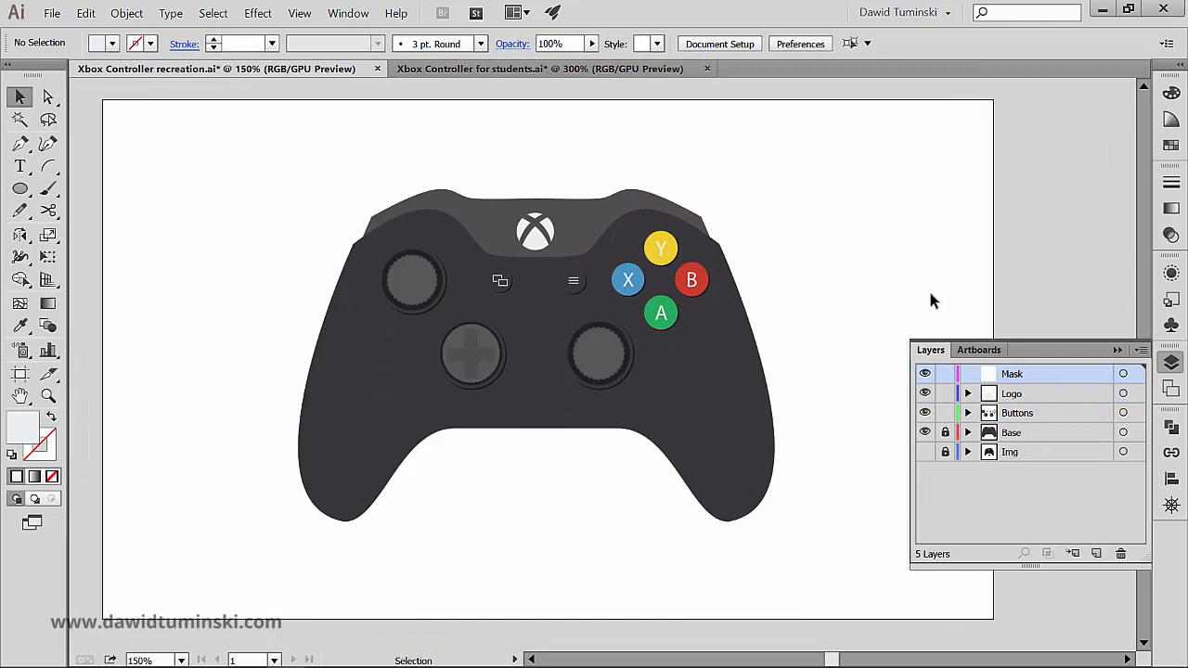
Step: Draw a closed seven-point Pen shape covering the lower controller, with a straight diagonal edge from the left grip down past the right grip
{"action": "left_click", "coordinate": [19, 143]}
{"action": "left_click", "coordinate": [312, 268]}
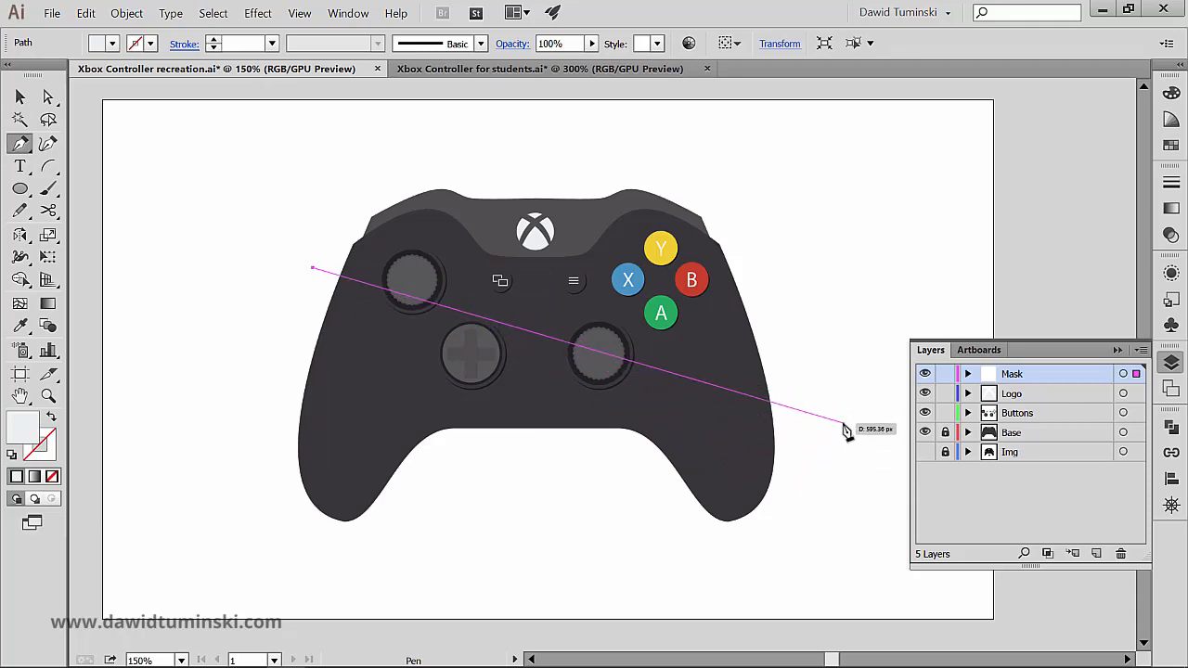
{"action": "left_click", "coordinate": [842, 422]}
{"action": "left_click", "coordinate": [833, 557]}
{"action": "left_click", "coordinate": [614, 598]}
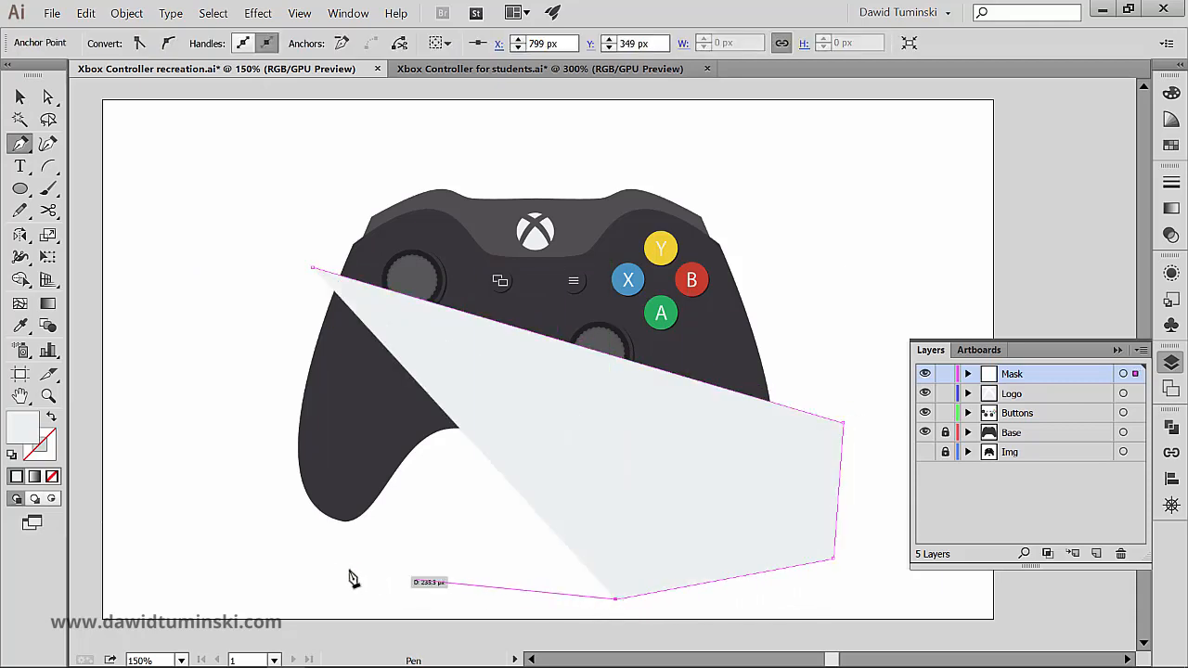
{"action": "left_click", "coordinate": [333, 568]}
{"action": "left_click", "coordinate": [216, 513]}
{"action": "left_click", "coordinate": [231, 362]}
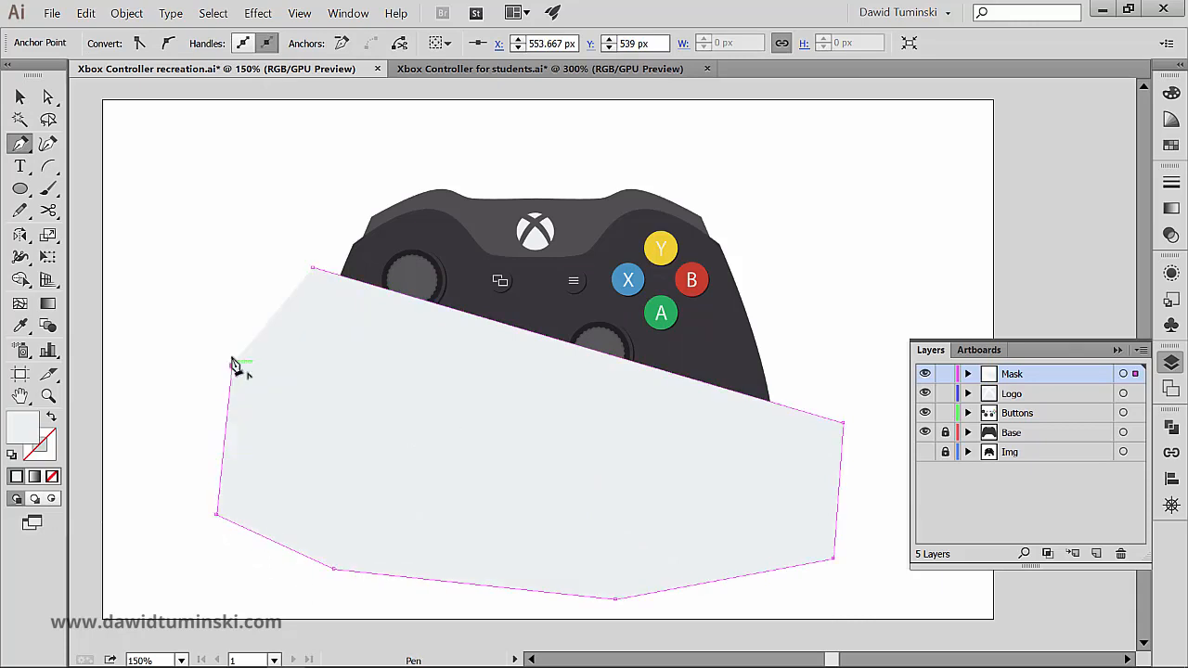
{"action": "left_click", "coordinate": [312, 268]}
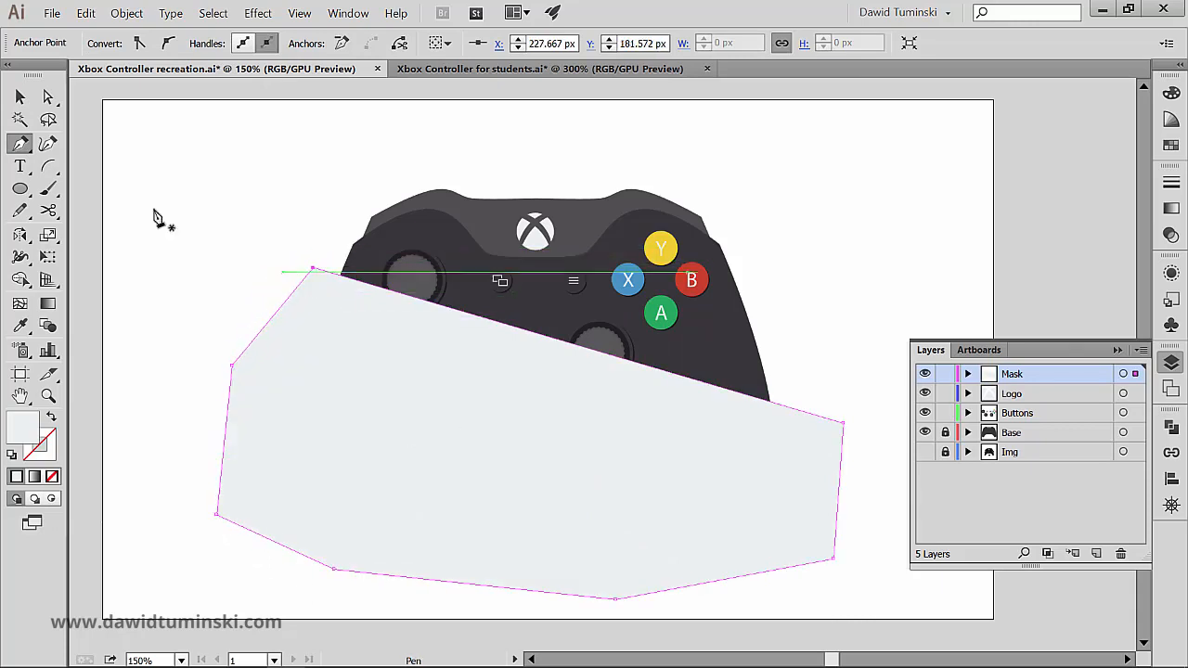
Step: Fill the new polygon with the near-black swatch from the gray color group
{"action": "key", "text": "v"}
{"action": "left_click", "coordinate": [141, 123]}
{"action": "left_click", "coordinate": [324, 332]}
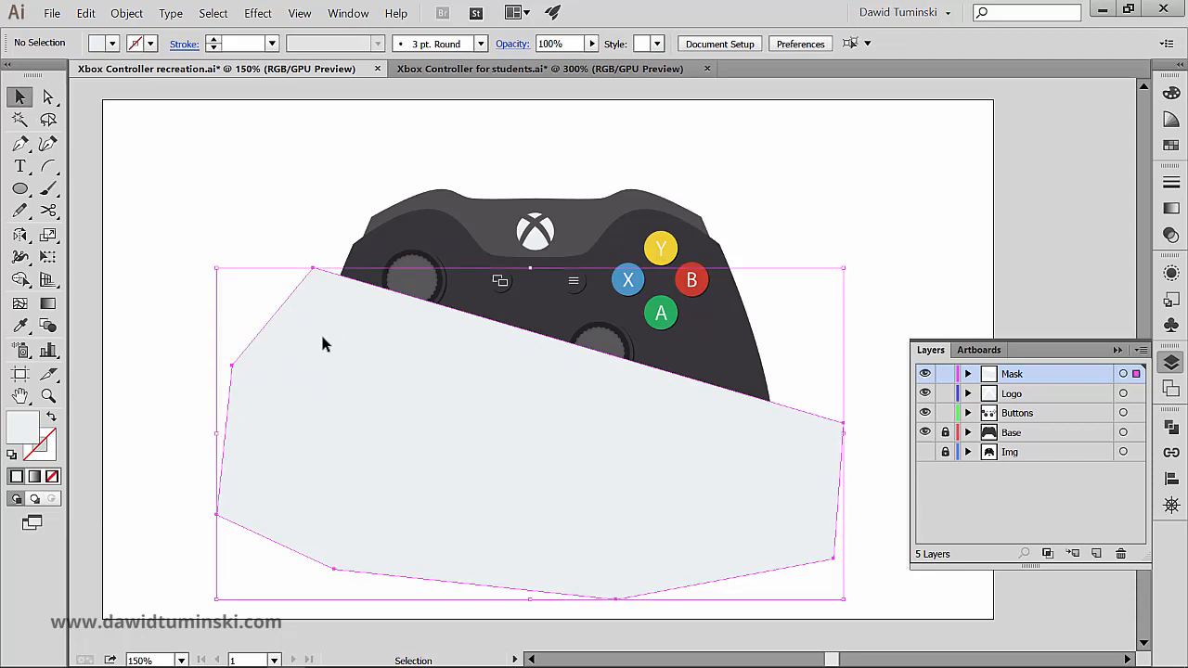
{"action": "left_click", "coordinate": [111, 44]}
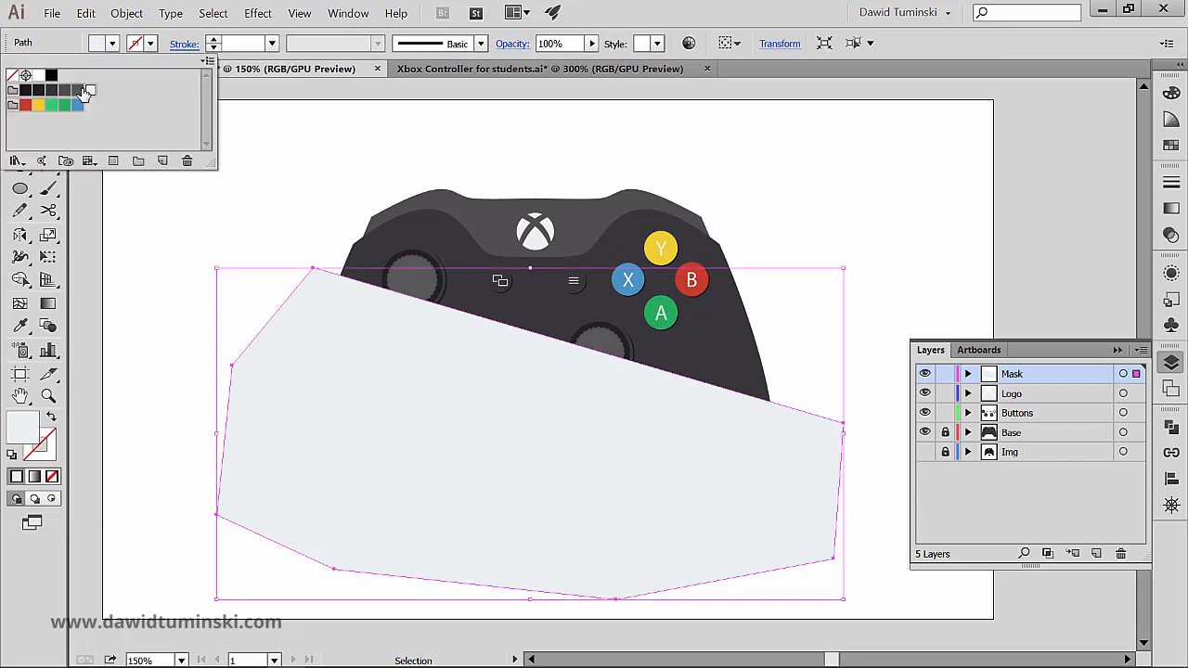
{"action": "left_click", "coordinate": [38, 90]}
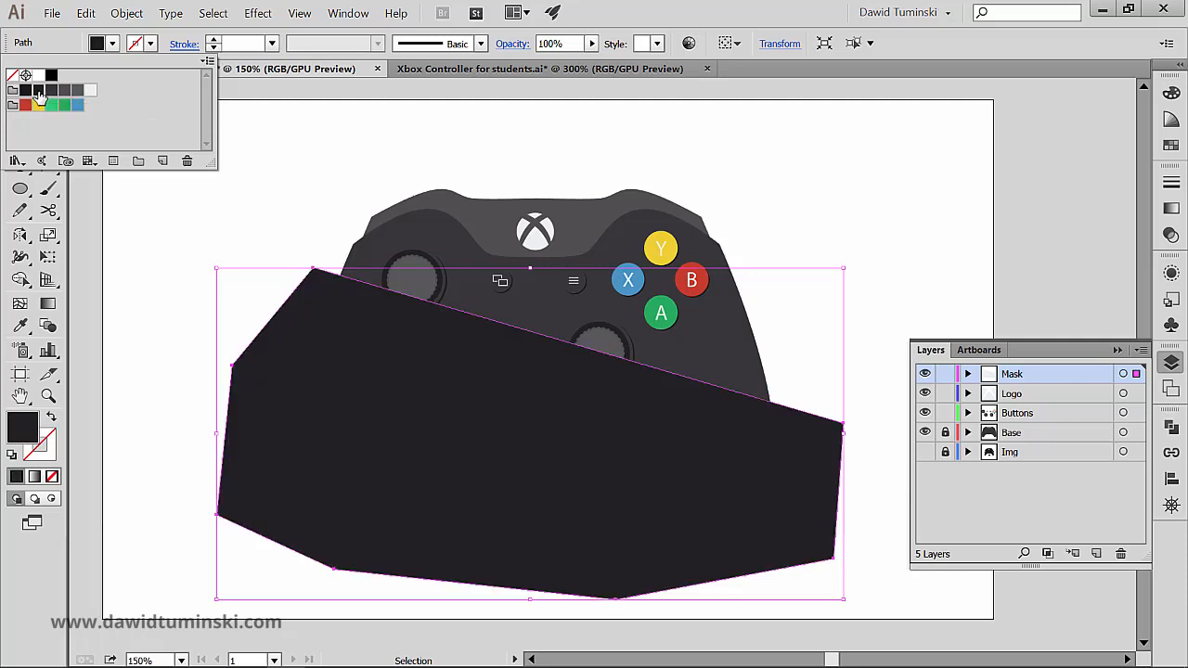
{"action": "left_click", "coordinate": [324, 149]}
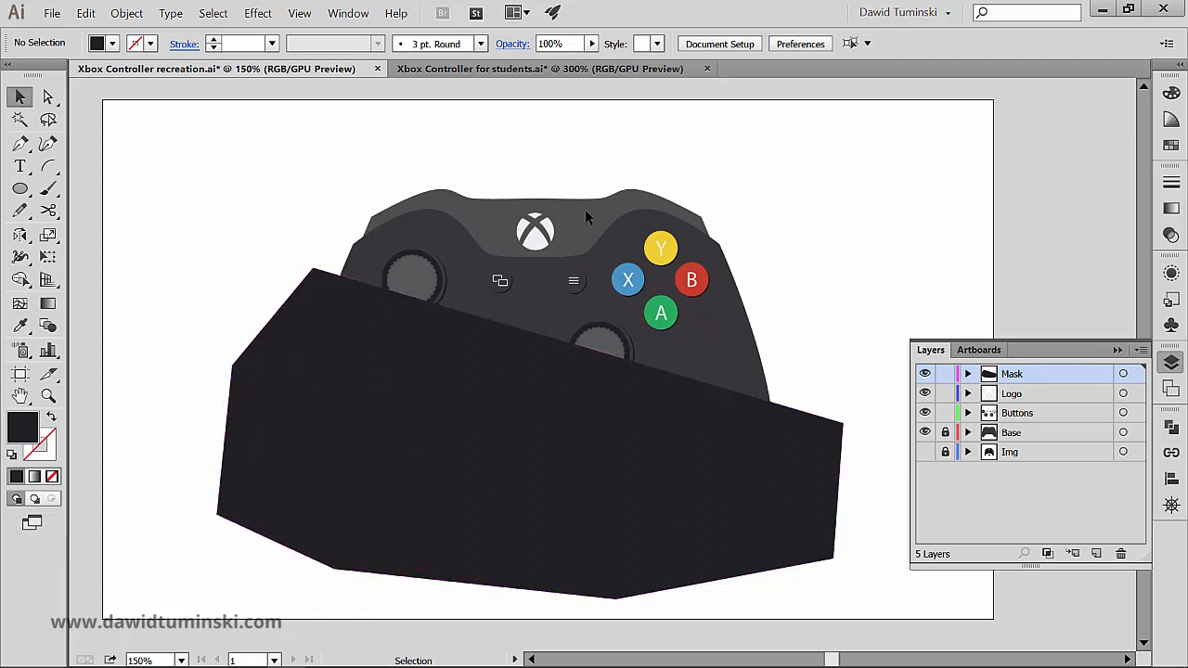
Step: Unlock the Base layer, copy both controller body shapes, and lock the layer again
{"action": "left_click", "coordinate": [946, 434]}
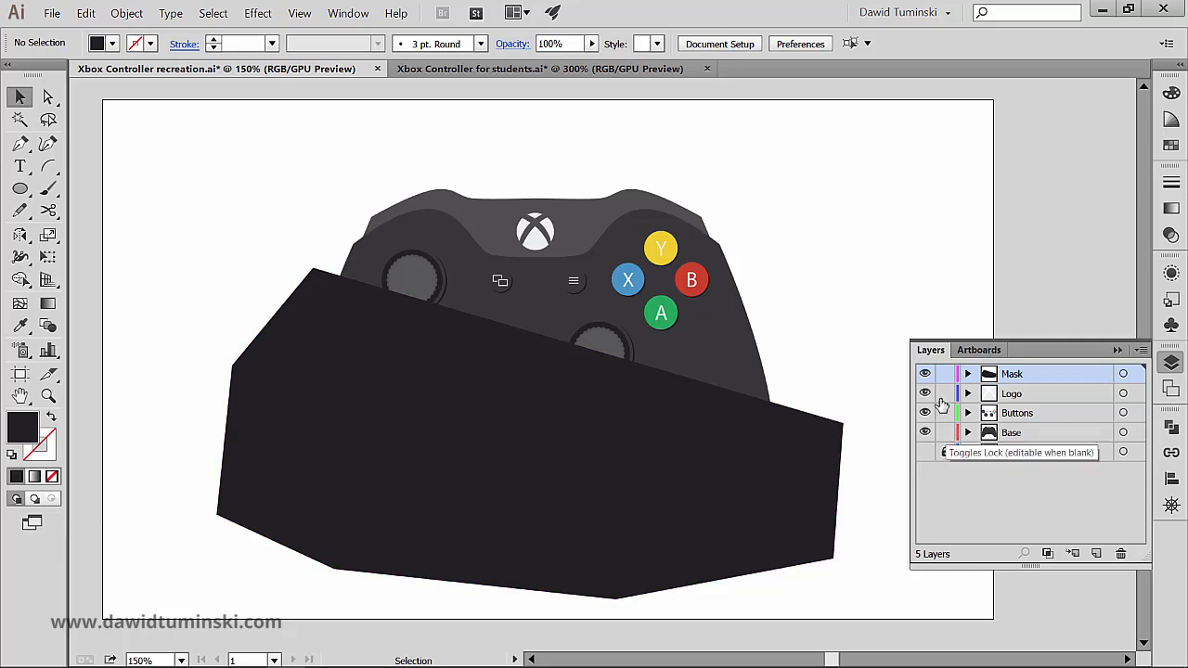
{"action": "left_click", "coordinate": [591, 203]}
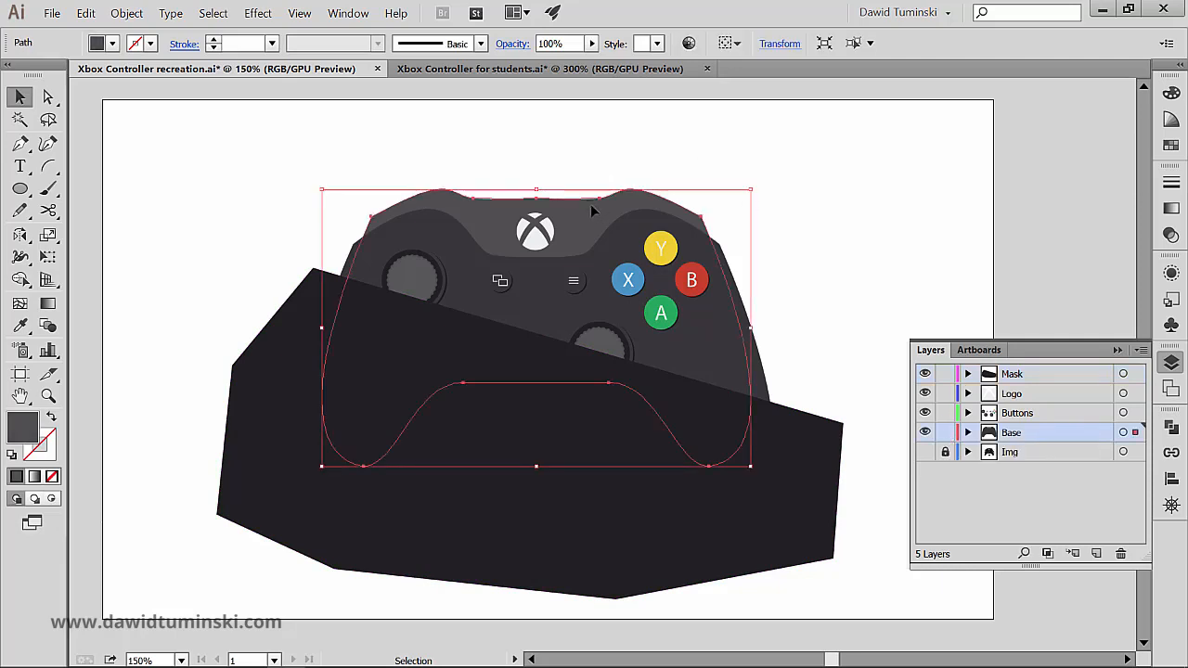
{"action": "left_click", "coordinate": [711, 341], "text": "shift"}
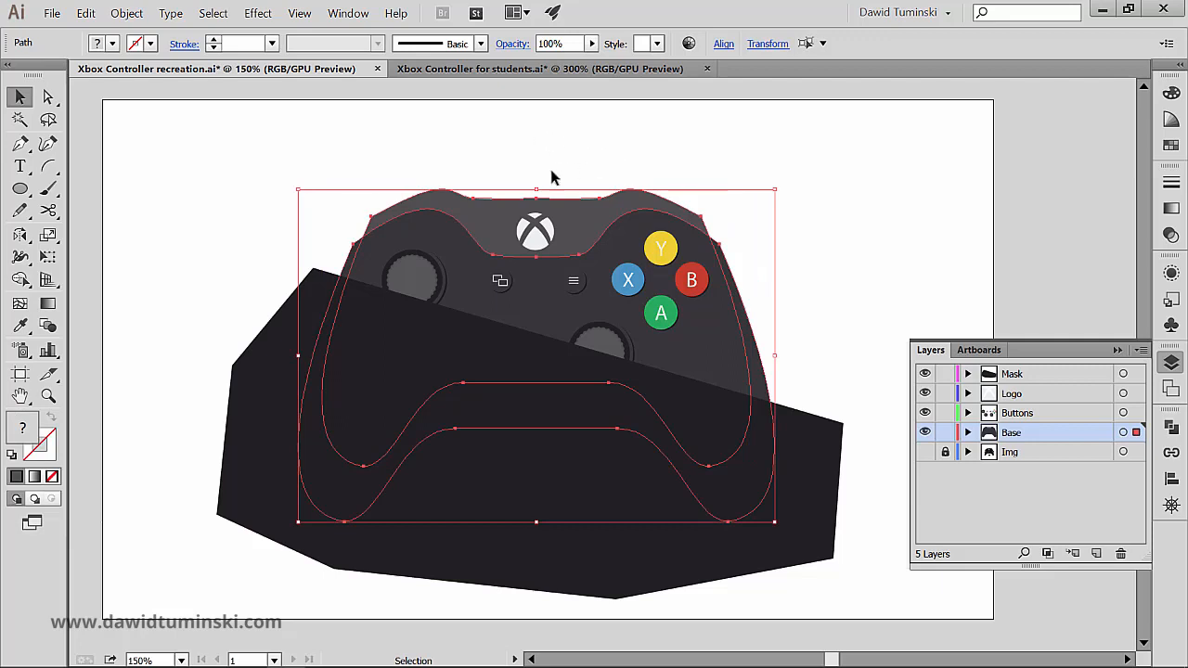
{"action": "key", "text": "a"}
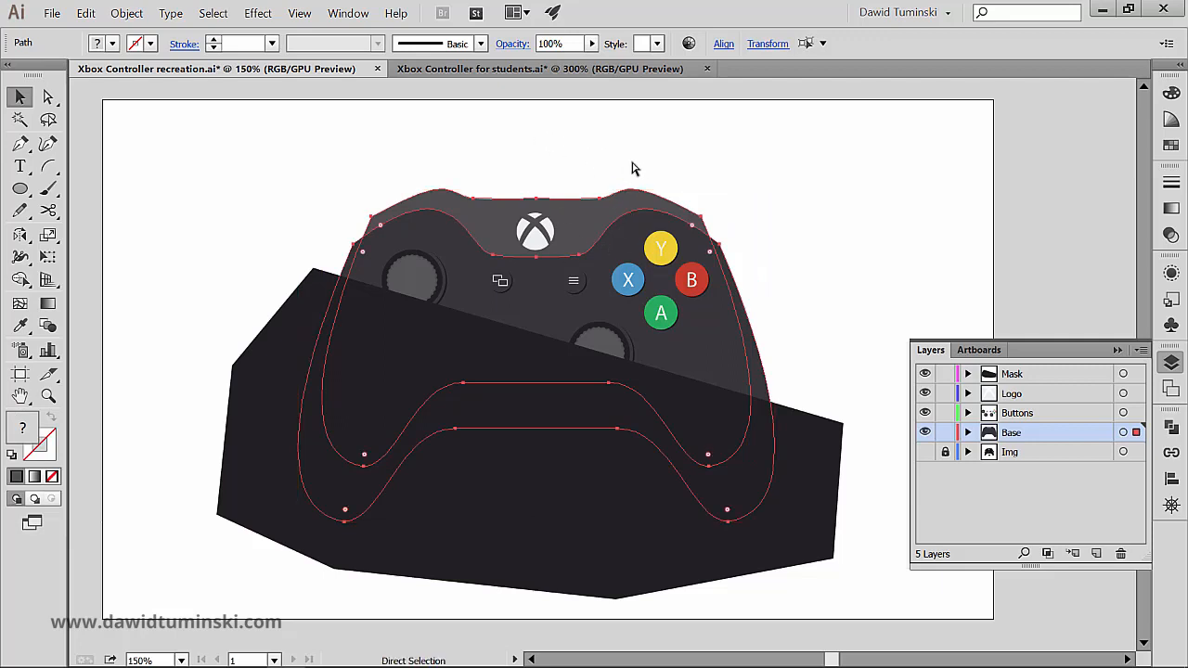
{"action": "key", "text": "ctrl+c"}
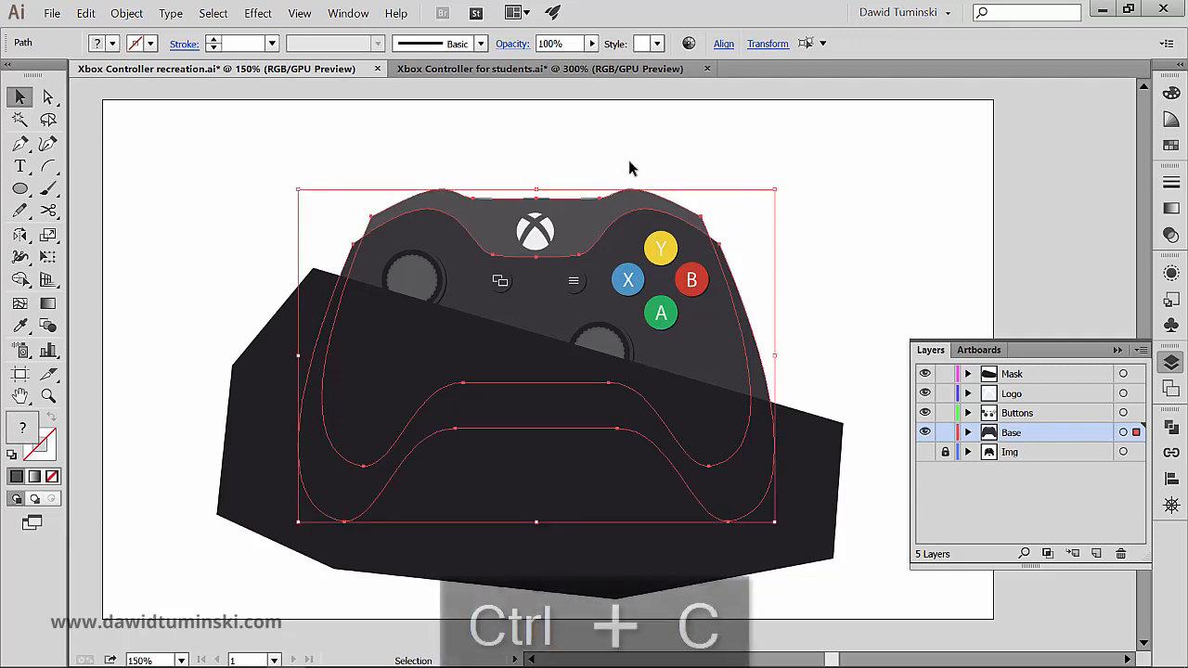
{"action": "left_click", "coordinate": [945, 433]}
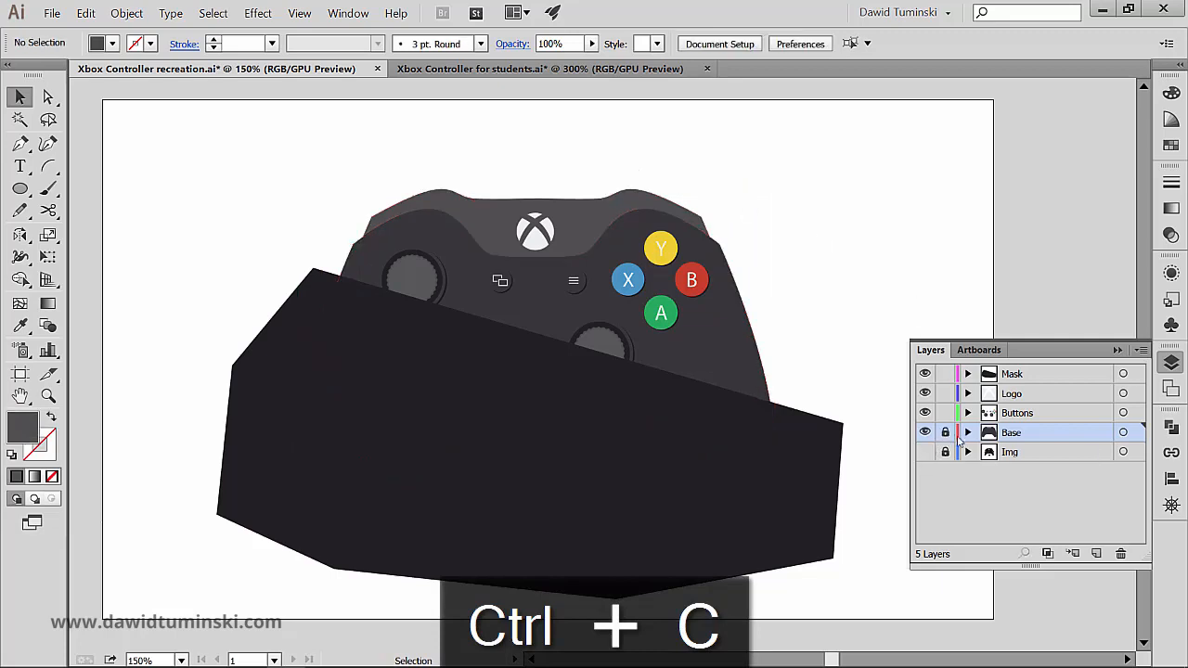
Step: Paste the copied body shapes in front, in place, on the Mask layer
{"action": "left_click", "coordinate": [1058, 373]}
{"action": "left_click", "coordinate": [1123, 373]}
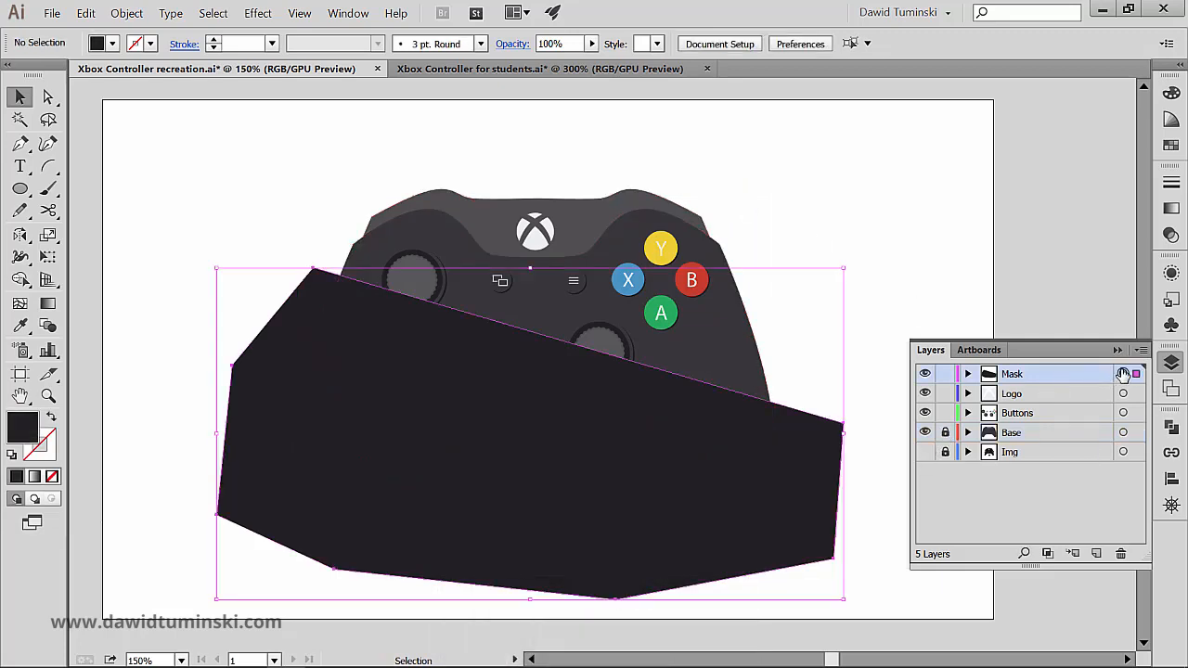
{"action": "key", "text": "ctrl"}
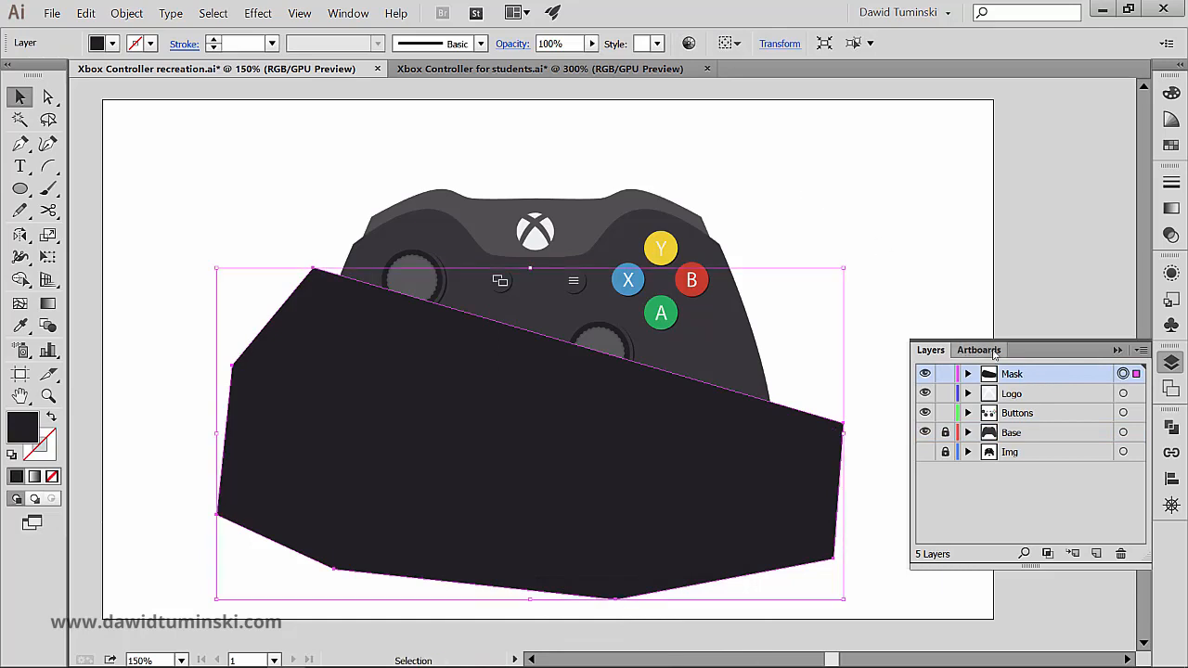
{"action": "key", "text": "ctrl"}
{"action": "key", "text": "ctrl+f"}
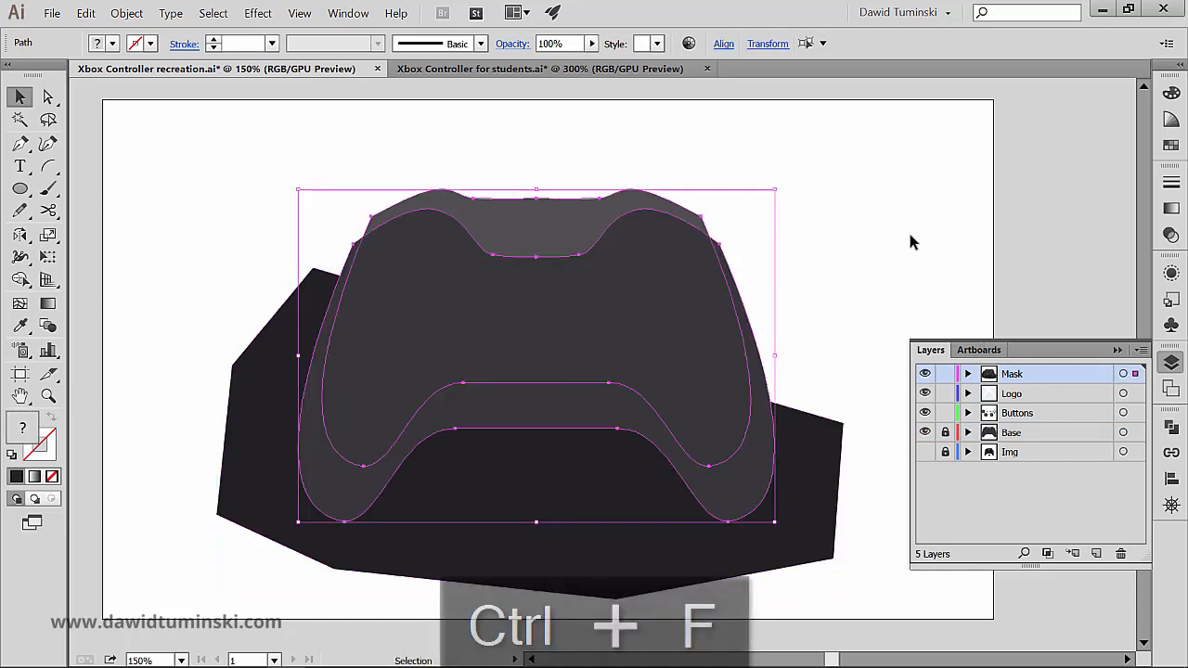
{"action": "left_click", "coordinate": [905, 226]}
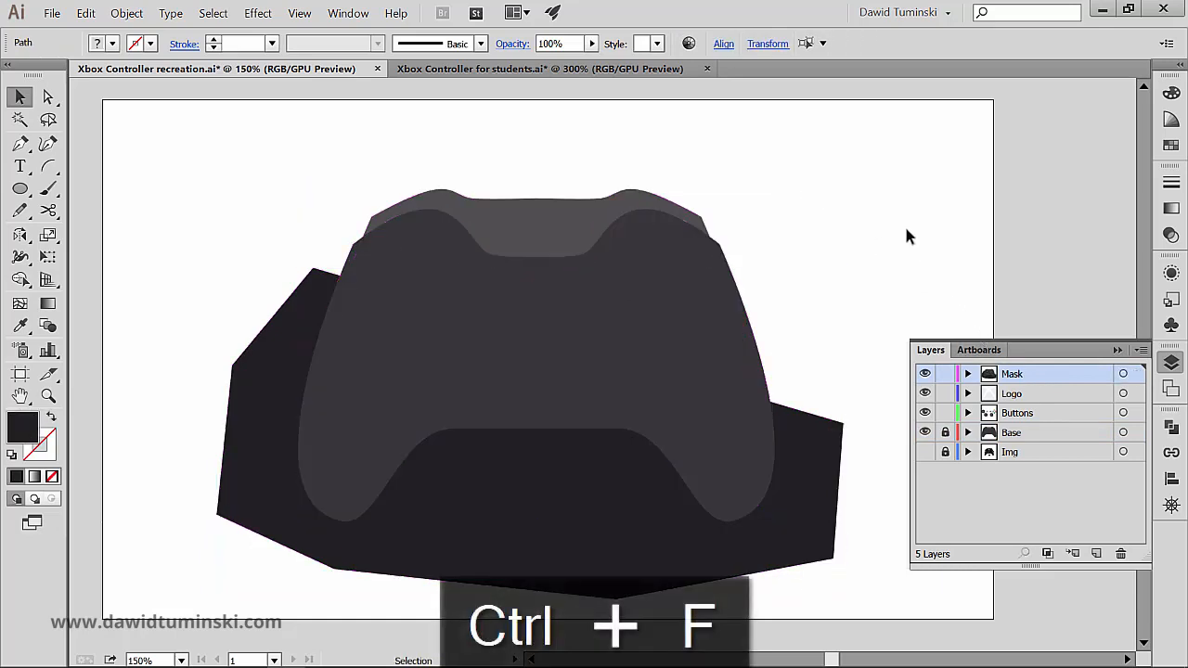
Step: Unite the two pasted body shapes into a single controller silhouette with Pathfinder
{"action": "left_click", "coordinate": [513, 219]}
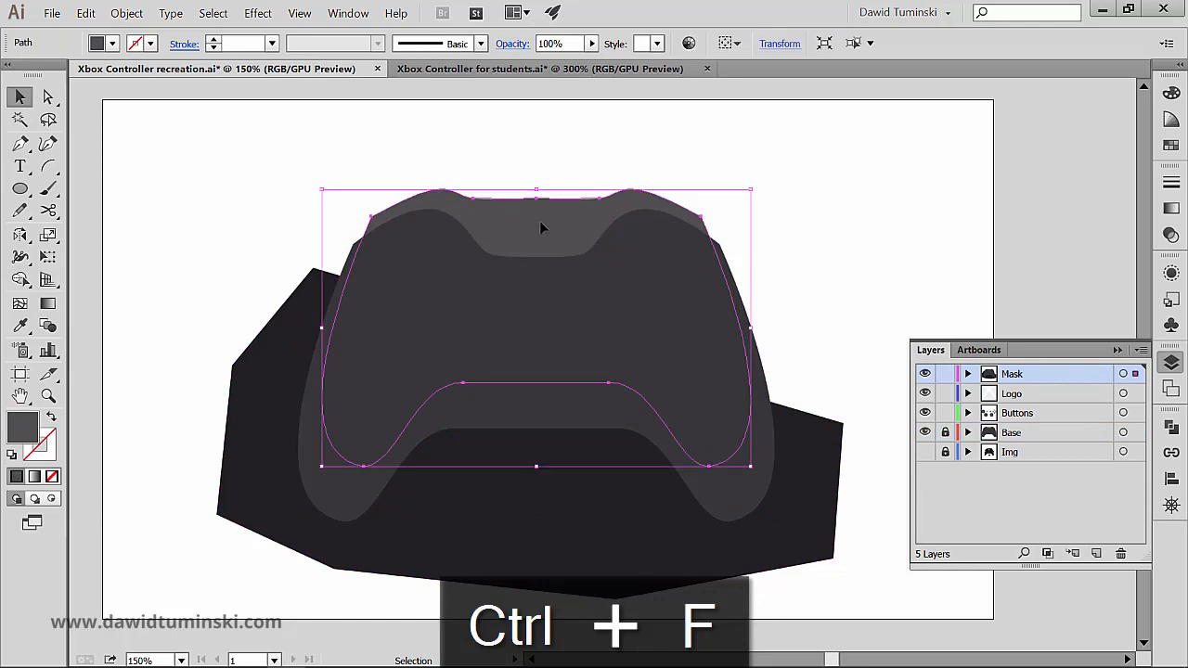
{"action": "left_click", "coordinate": [715, 481], "text": "shift"}
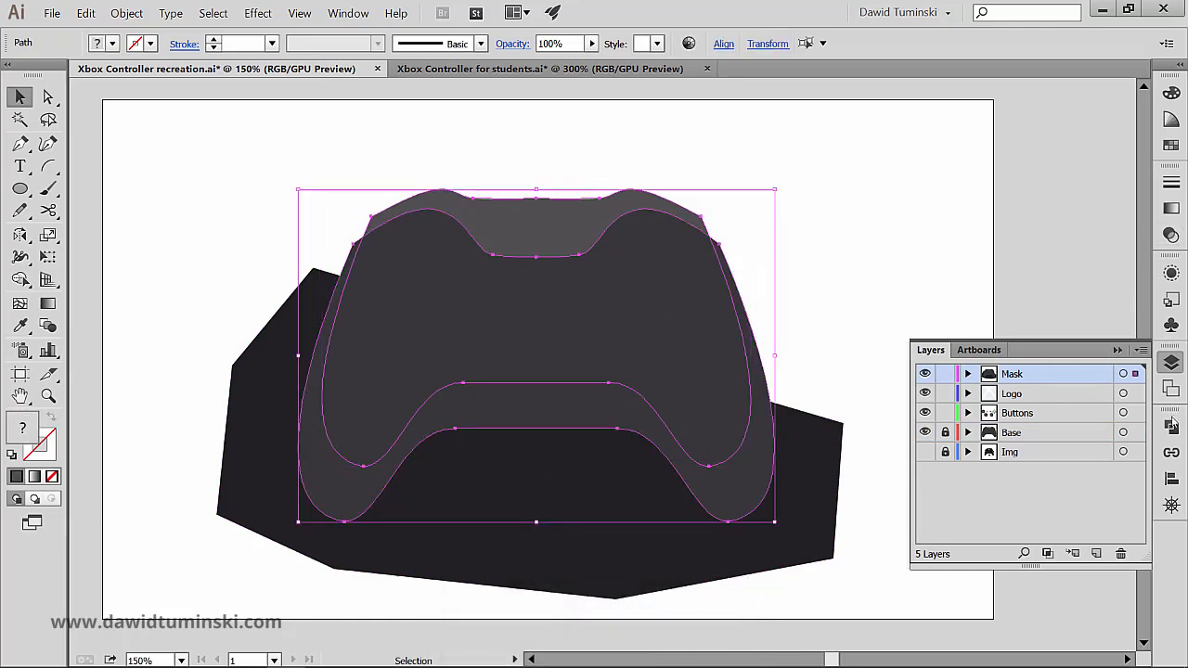
{"action": "left_click", "coordinate": [1171, 425]}
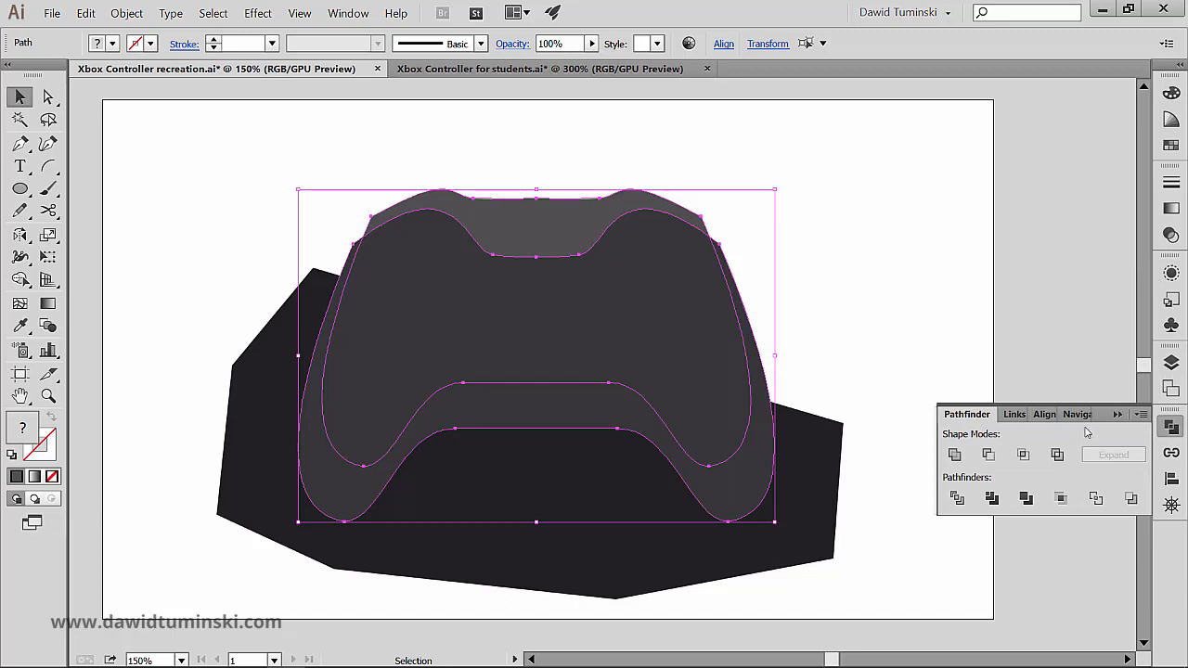
{"action": "left_click", "coordinate": [954, 453]}
{"action": "left_click", "coordinate": [880, 249]}
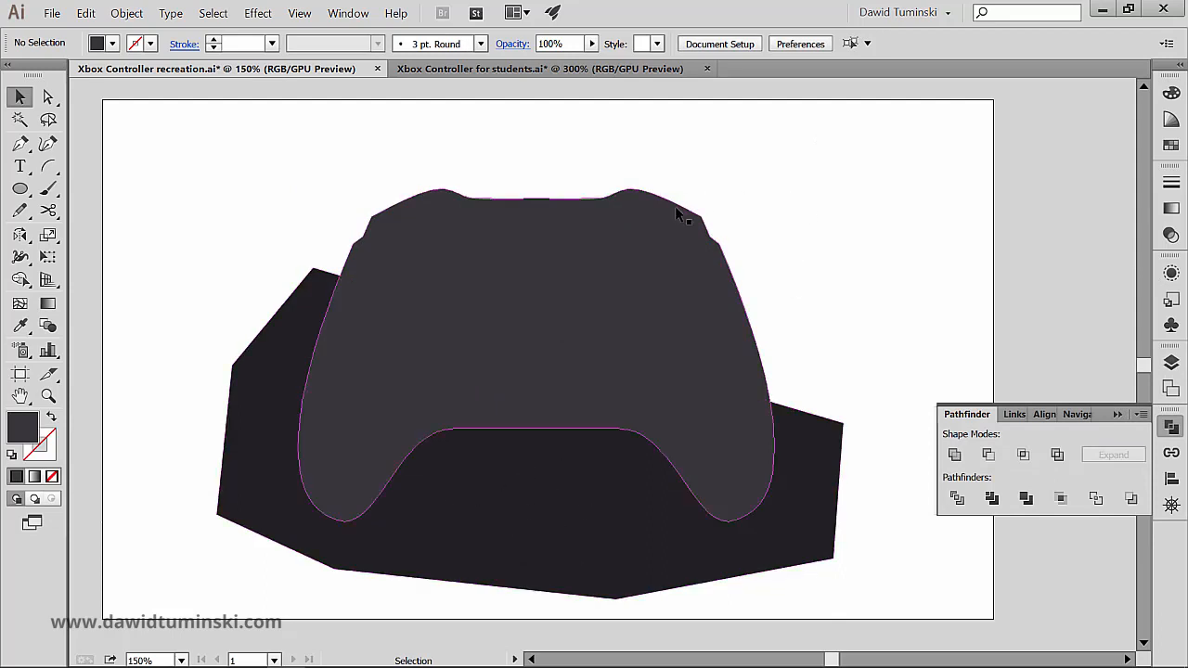
{"action": "left_click", "coordinate": [653, 239]}
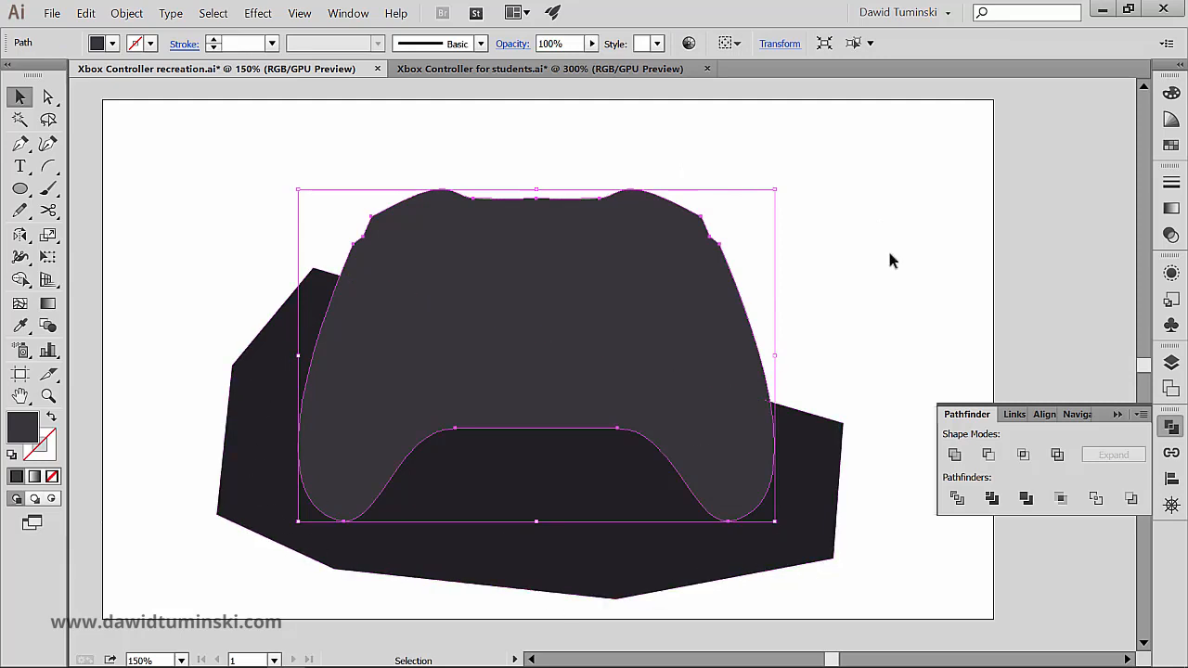
{"action": "left_click", "coordinate": [867, 232]}
{"action": "left_click", "coordinate": [668, 243]}
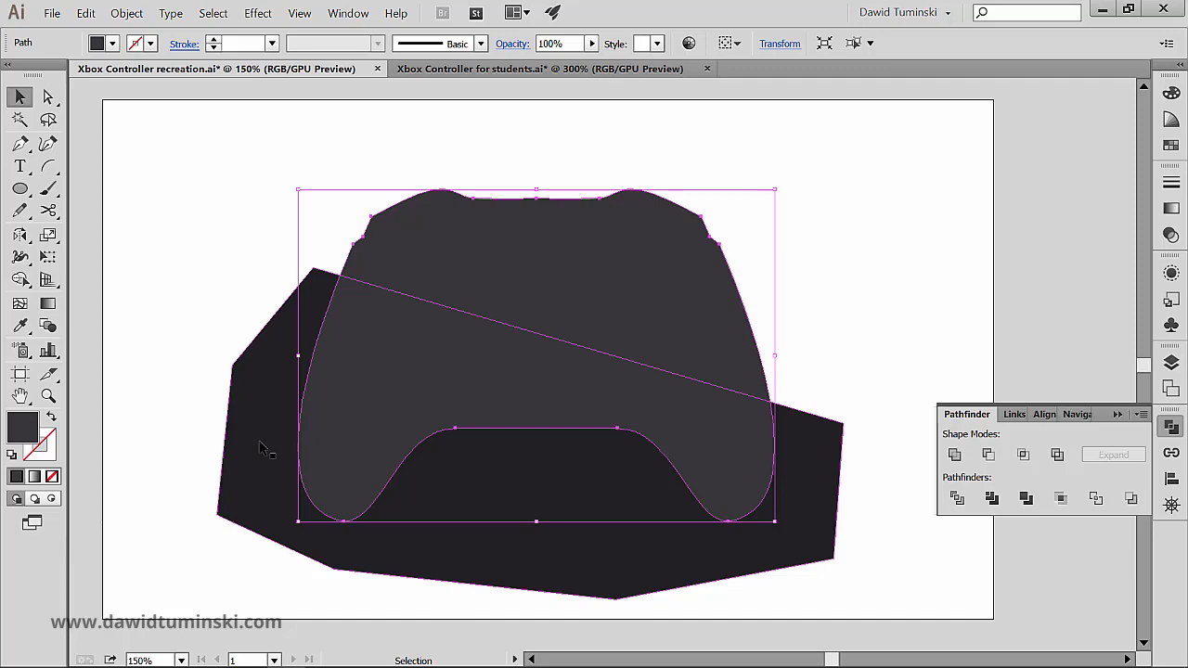
{"action": "left_click", "coordinate": [507, 186]}
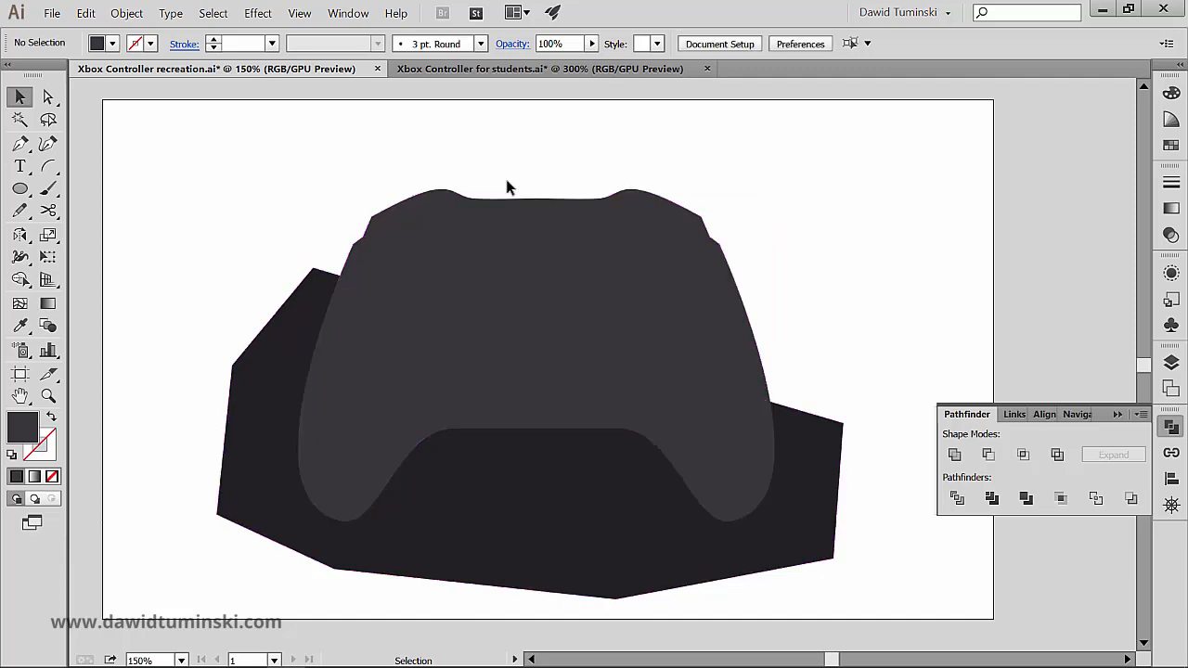
Step: Fill the united controller silhouette with white and cut it to the clipboard
{"action": "left_click", "coordinate": [476, 225]}
{"action": "left_click", "coordinate": [112, 43]}
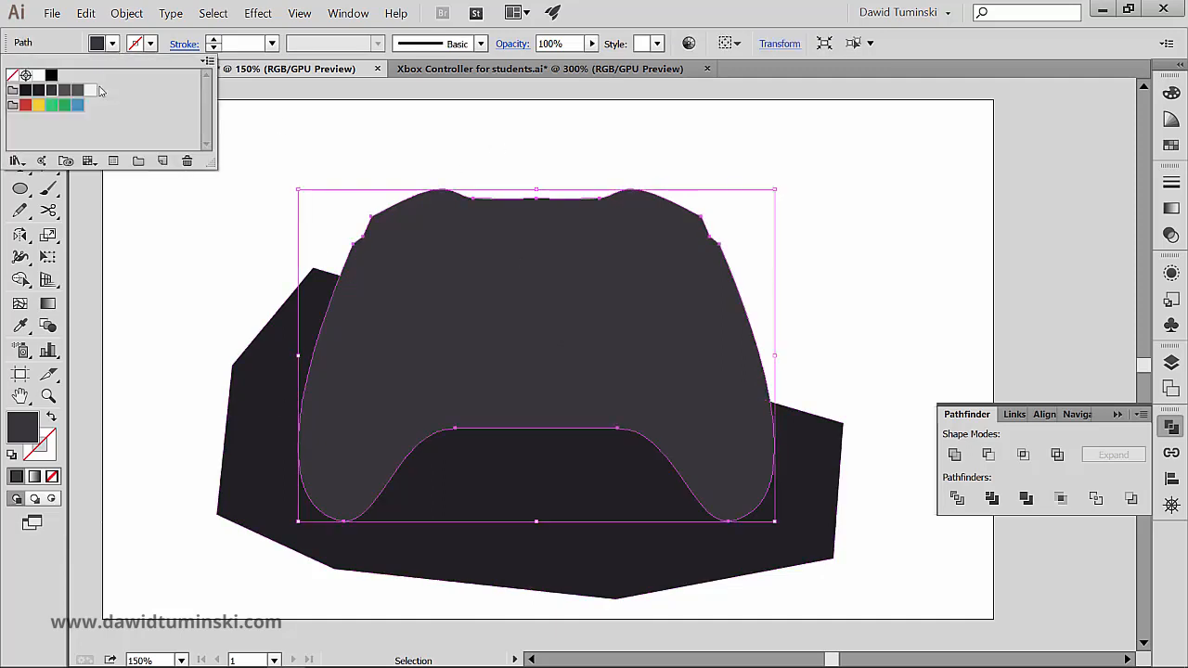
{"action": "left_click", "coordinate": [38, 74]}
{"action": "left_click", "coordinate": [781, 108]}
{"action": "left_click", "coordinate": [781, 108]}
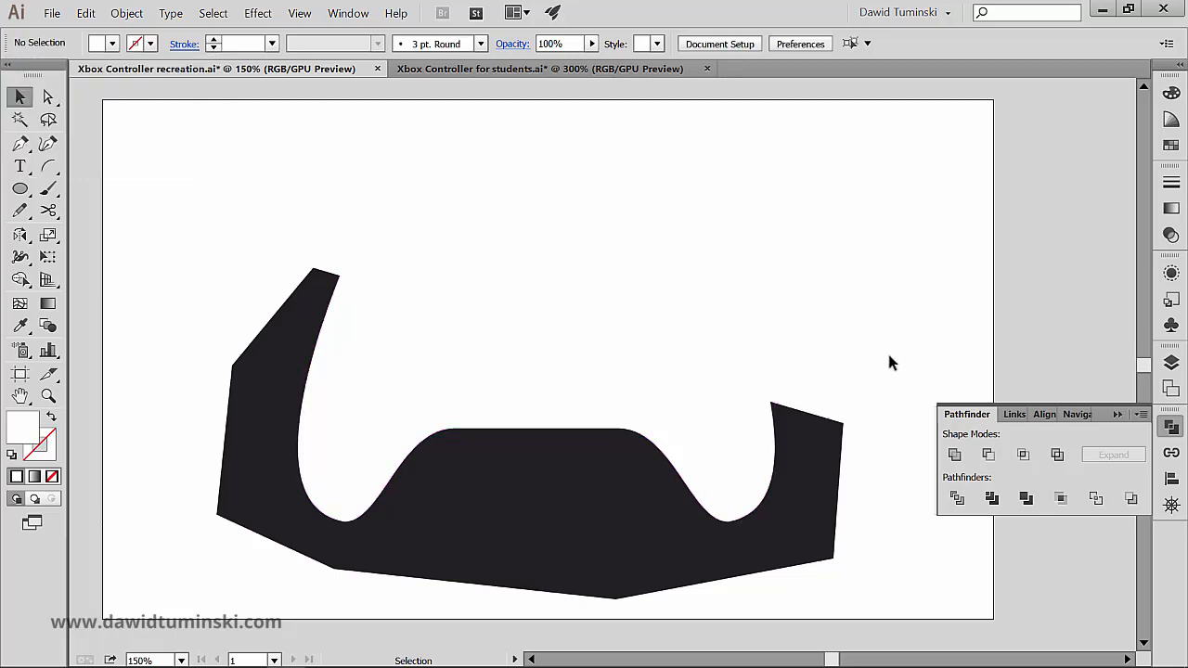
{"action": "left_click", "coordinate": [671, 290]}
{"action": "key", "text": "ctrl+x"}
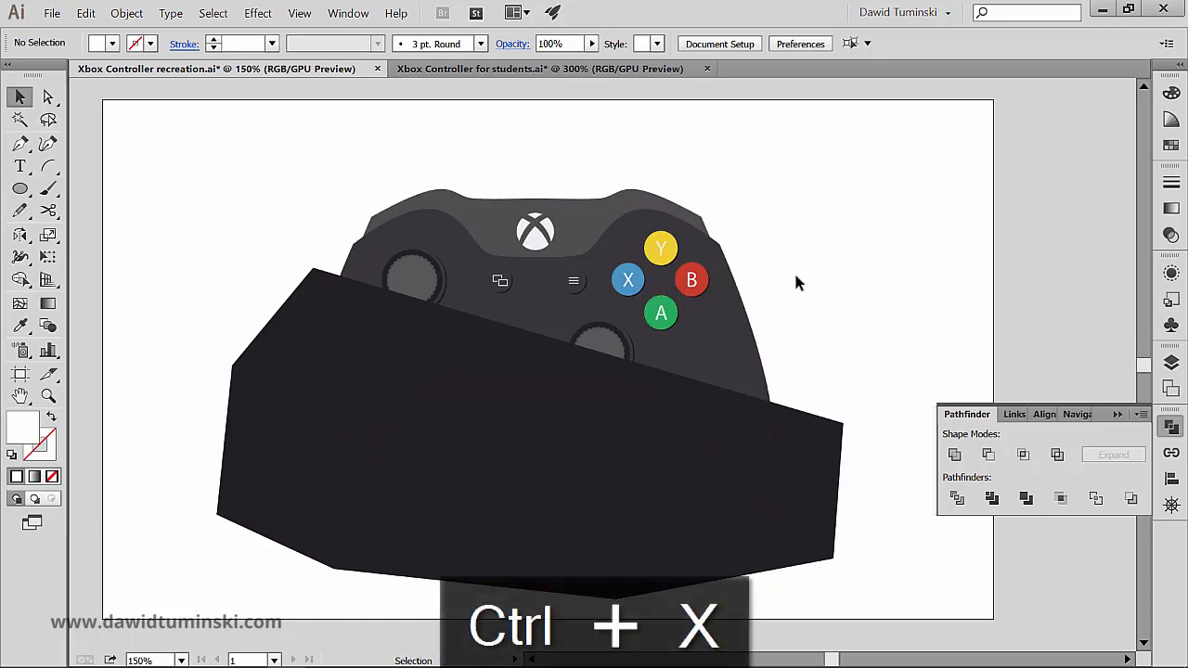
Step: Select the dark polygon and make an opacity mask for it in Transparency
{"action": "left_click", "coordinate": [800, 449]}
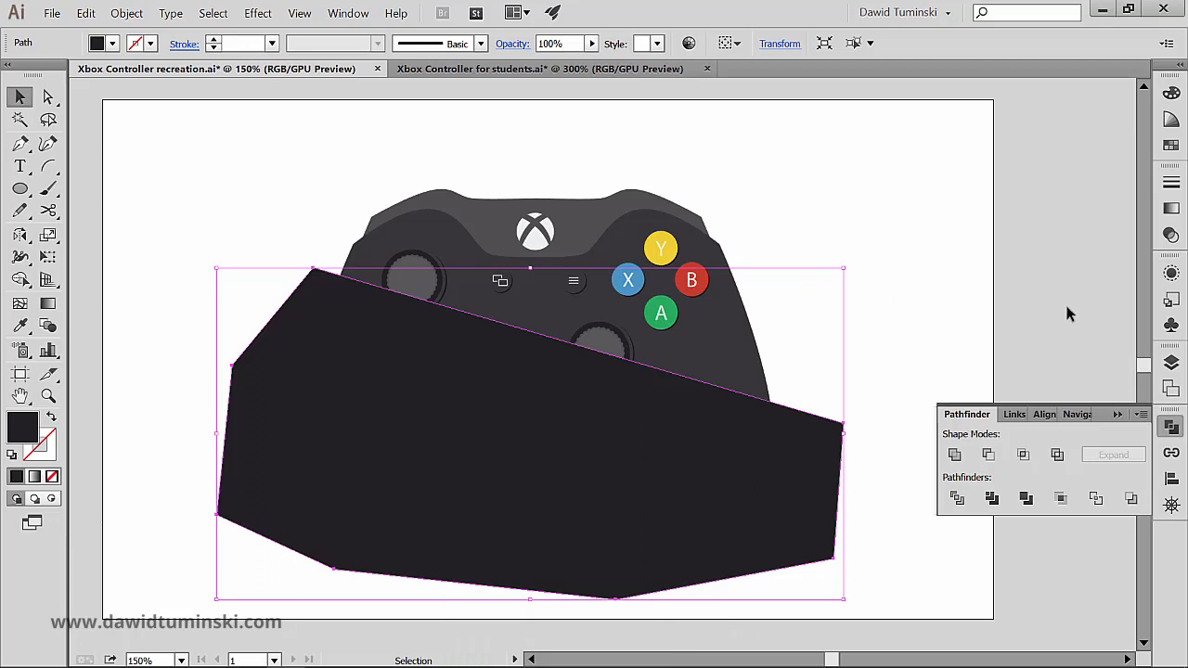
{"action": "left_click", "coordinate": [1169, 239]}
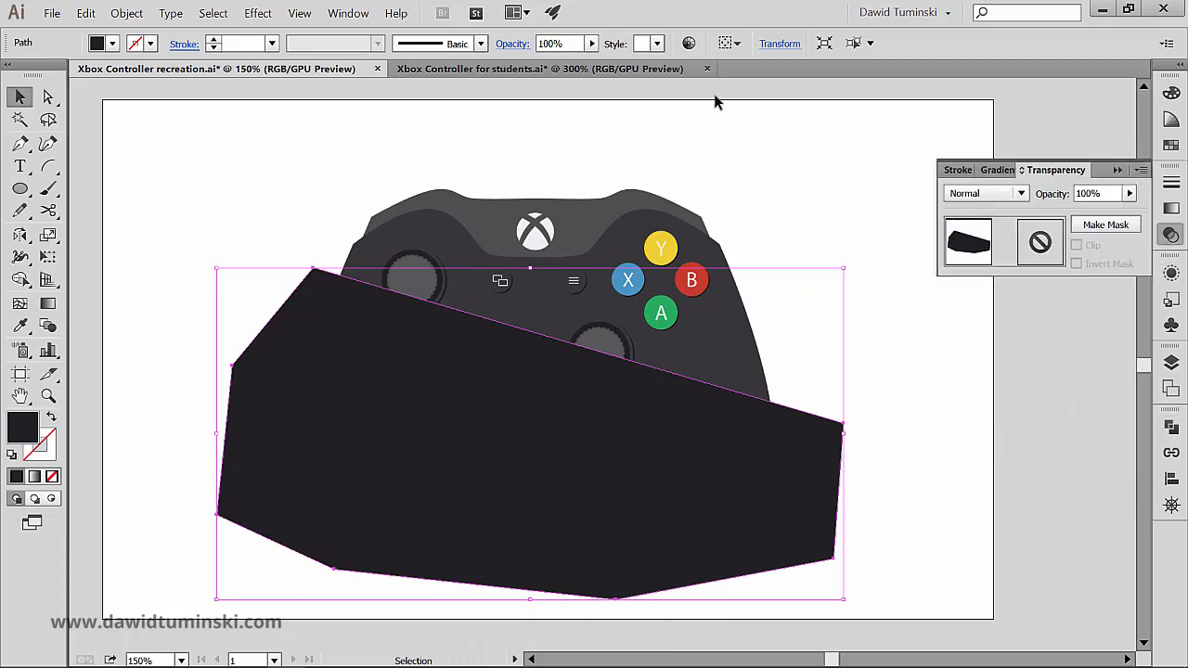
{"action": "left_click", "coordinate": [350, 13]}
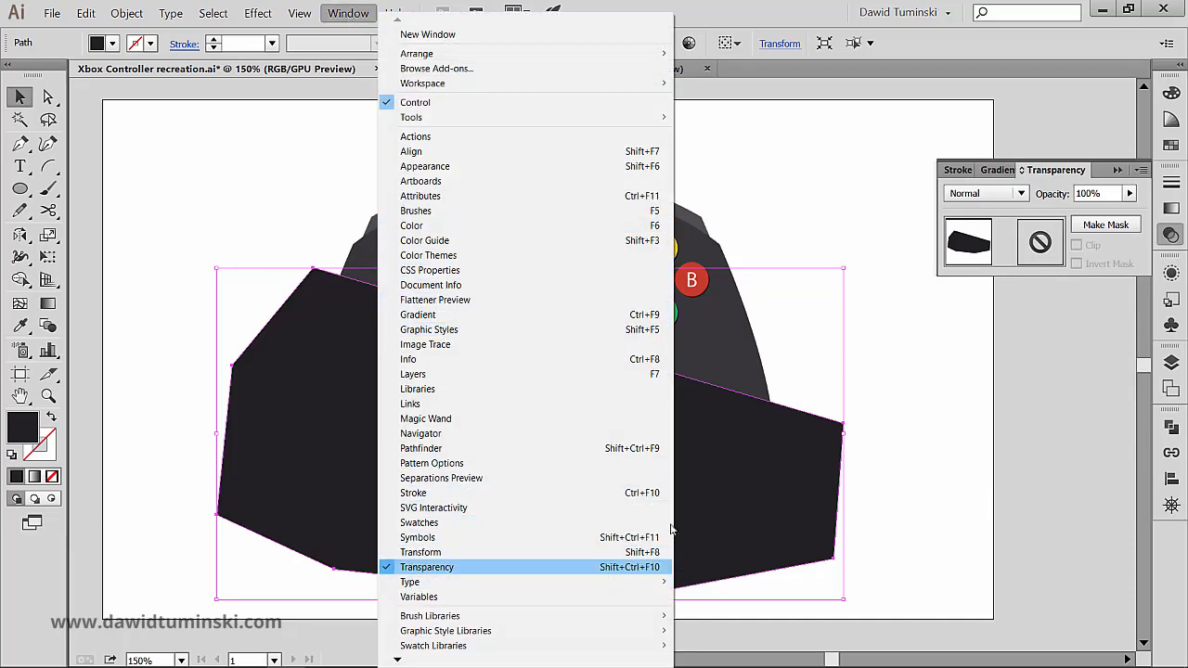
{"action": "left_click", "coordinate": [1131, 251]}
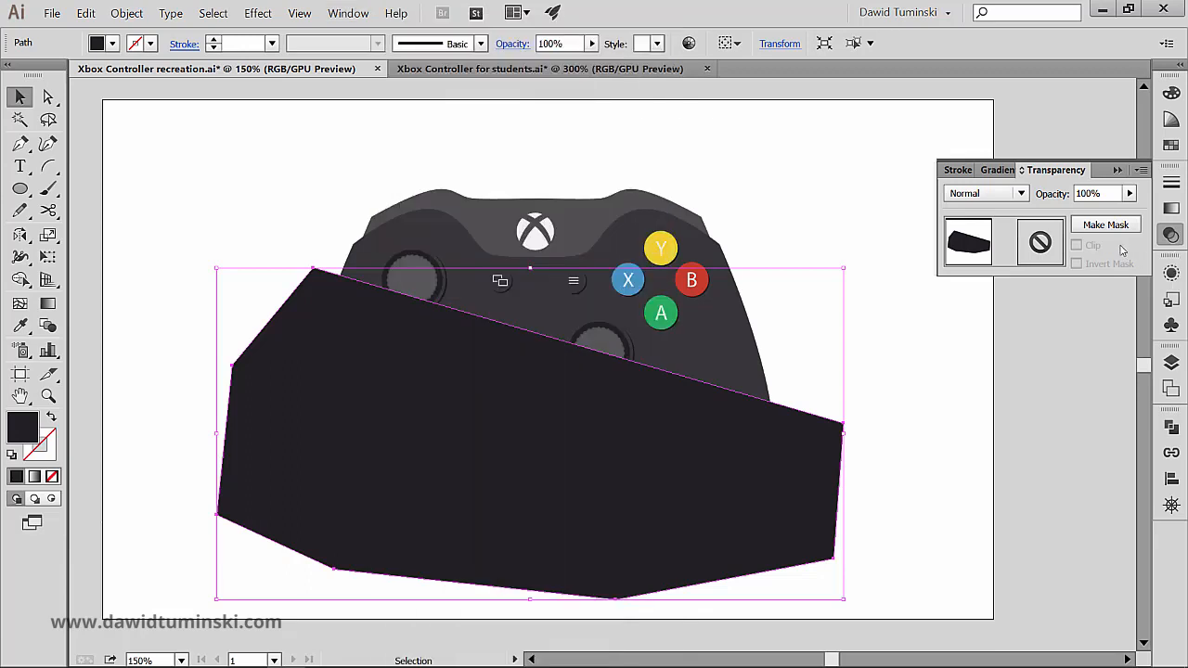
{"action": "left_click", "coordinate": [1113, 225]}
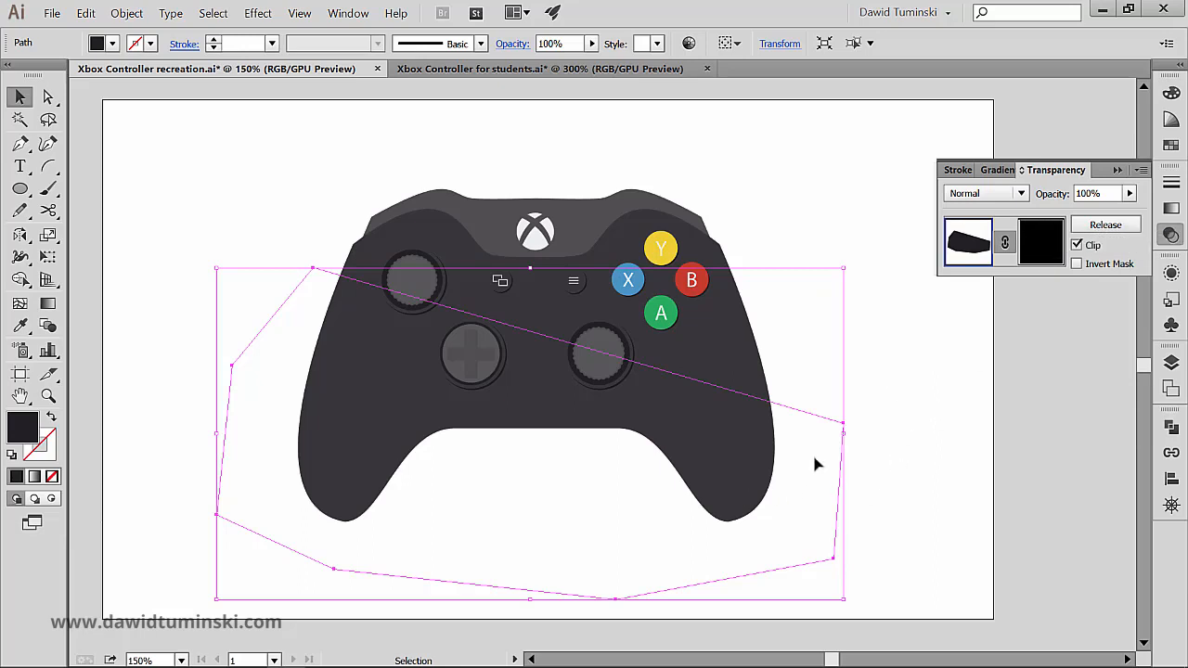
Step: Paste the white controller silhouette in front, in place, inside the opacity mask and return to editing the polygon artwork
{"action": "left_click", "coordinate": [1035, 243]}
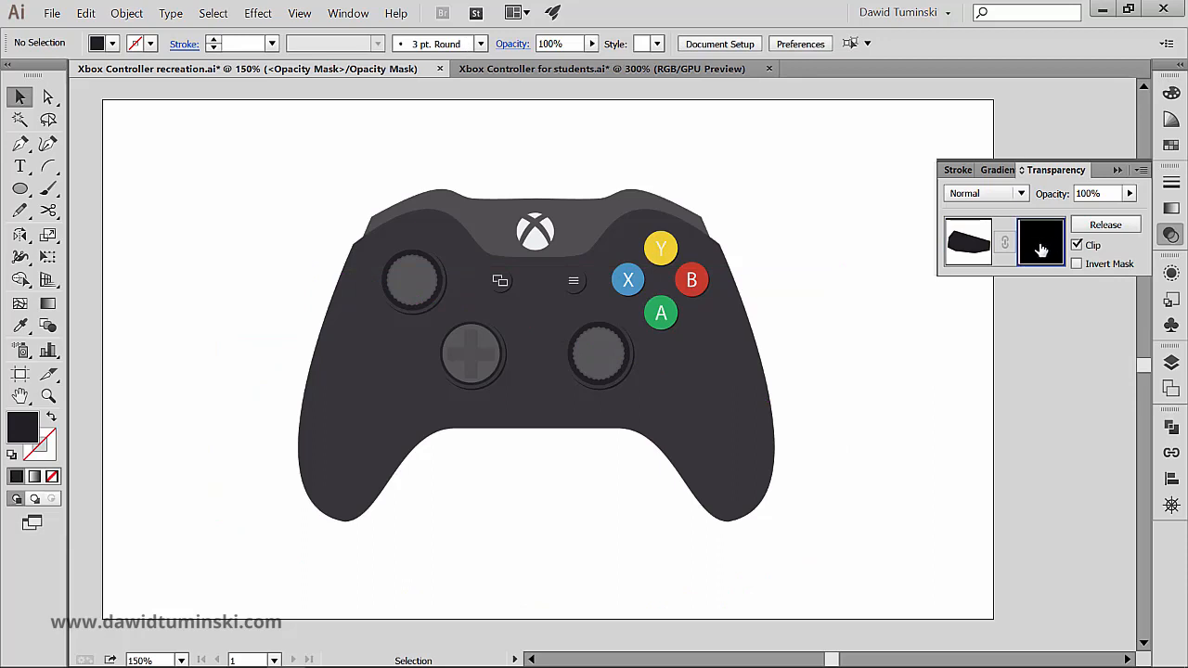
{"action": "key", "text": "ctrl+f"}
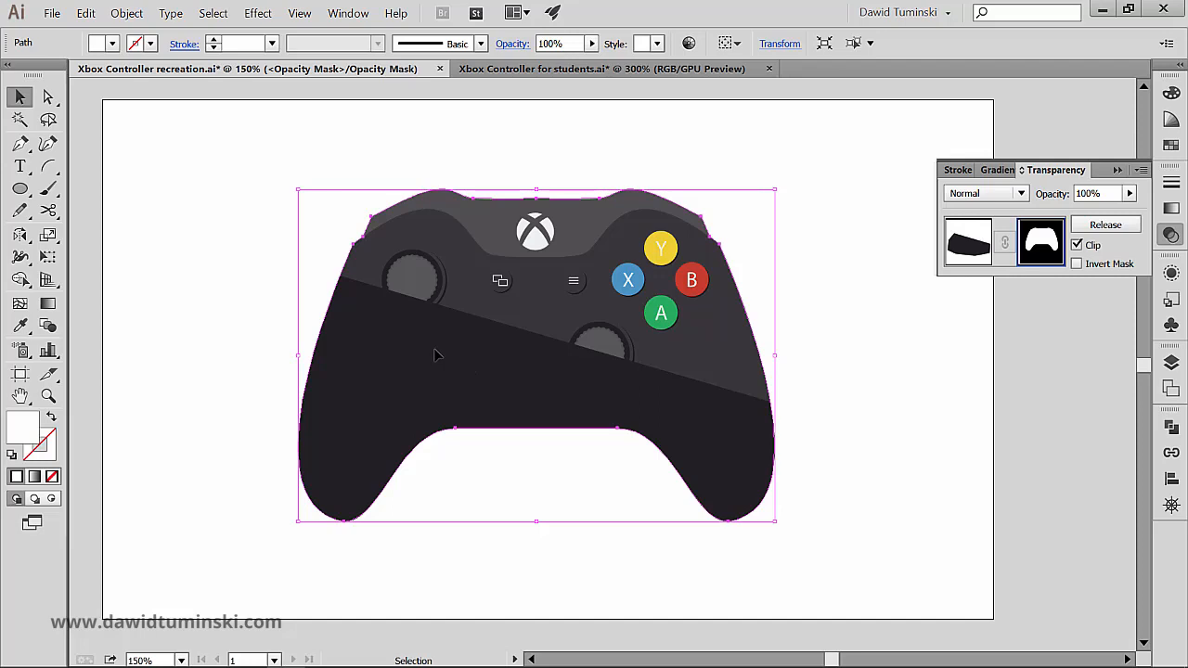
{"action": "left_click", "coordinate": [973, 241]}
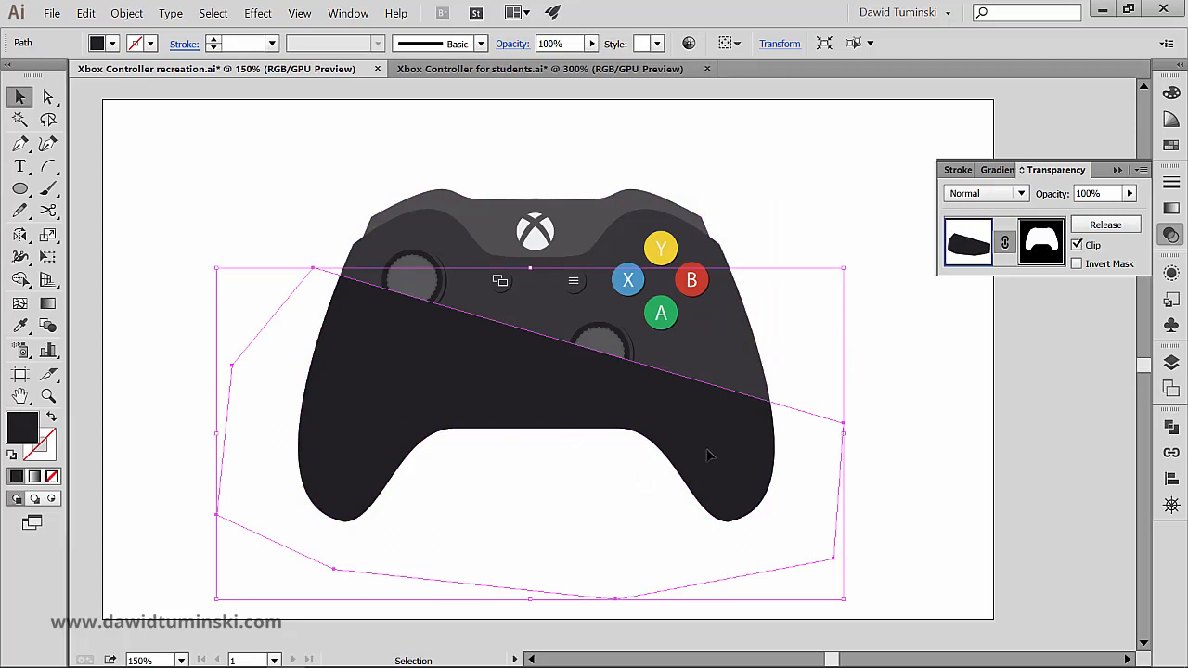
Step: Set the masked polygon's blending mode to Soft Light
{"action": "left_click", "coordinate": [512, 44]}
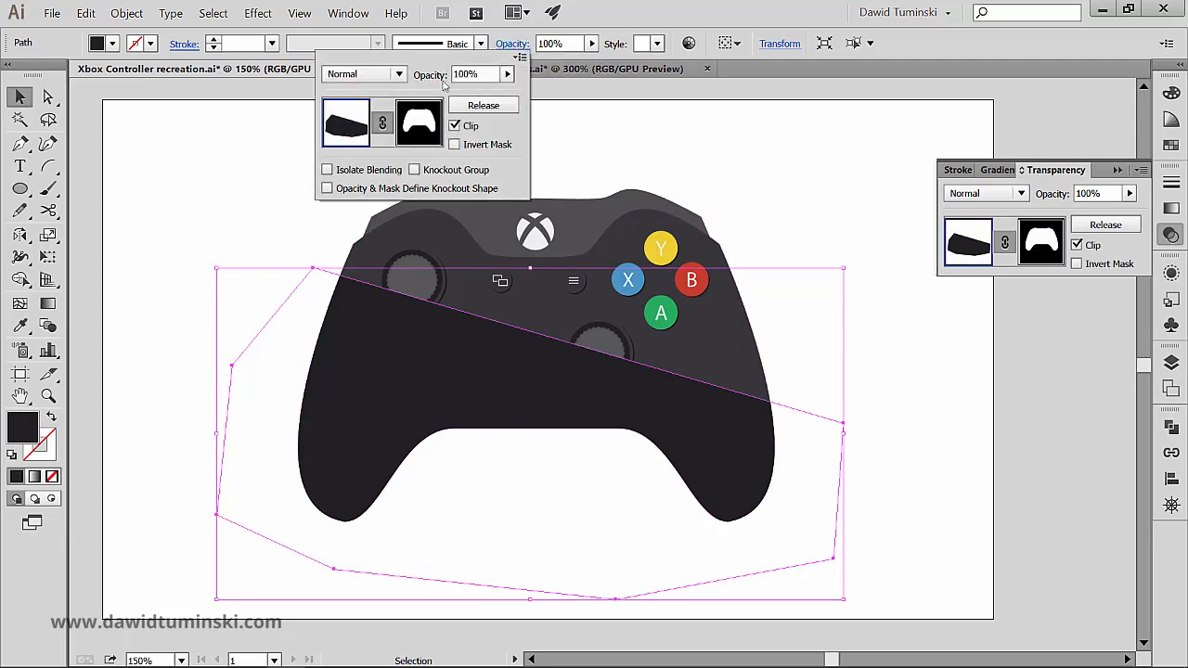
{"action": "left_click", "coordinate": [400, 76]}
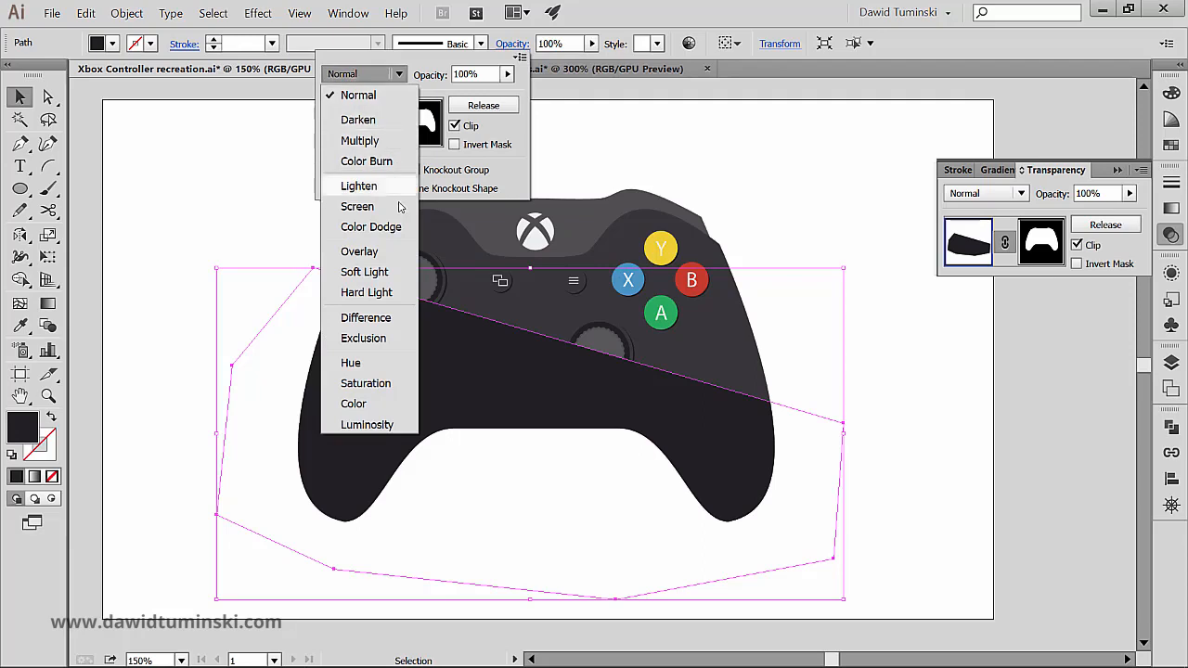
{"action": "left_click", "coordinate": [383, 273]}
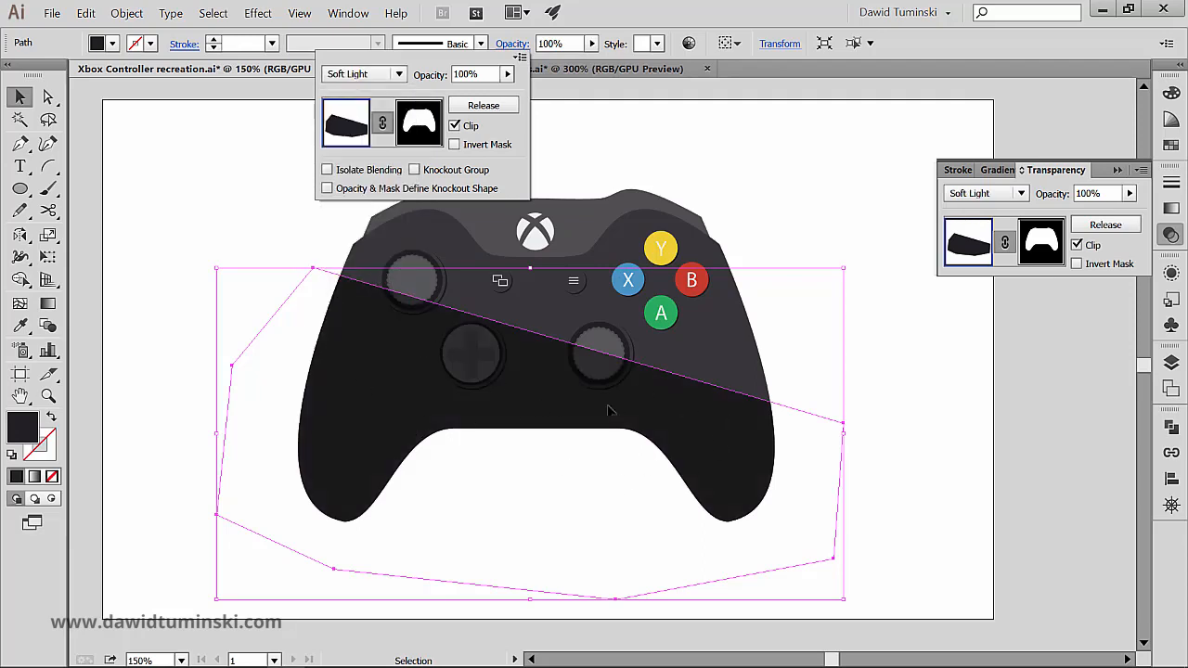
Step: Set the masked polygon's opacity to 60% and deselect it
{"action": "left_click_drag", "start_coordinate": [490, 75], "coordinate": [400, 76]}
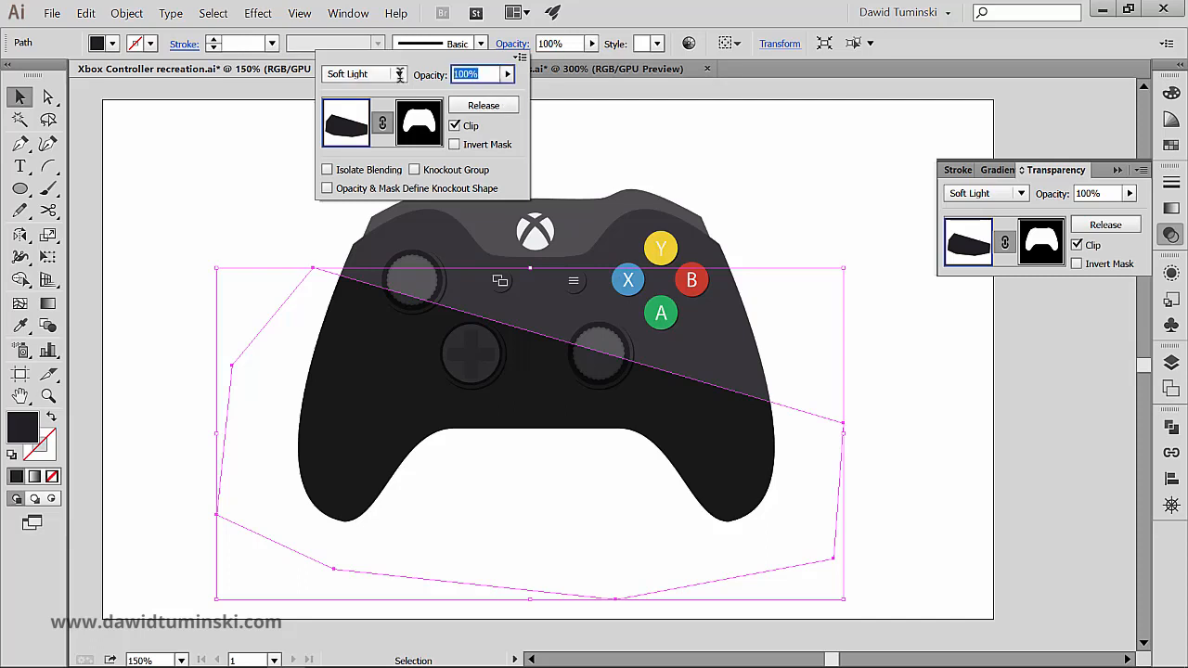
{"action": "type", "text": "60"}
{"action": "key", "text": "Return"}
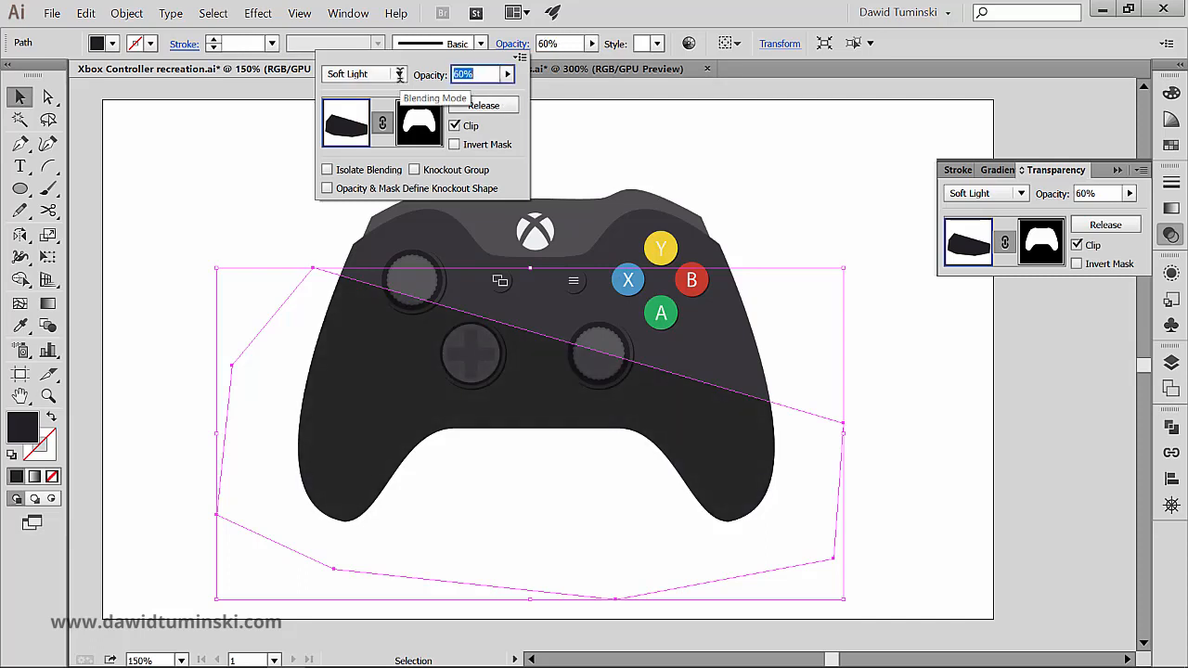
{"action": "left_click", "coordinate": [737, 130]}
{"action": "left_click", "coordinate": [763, 136]}
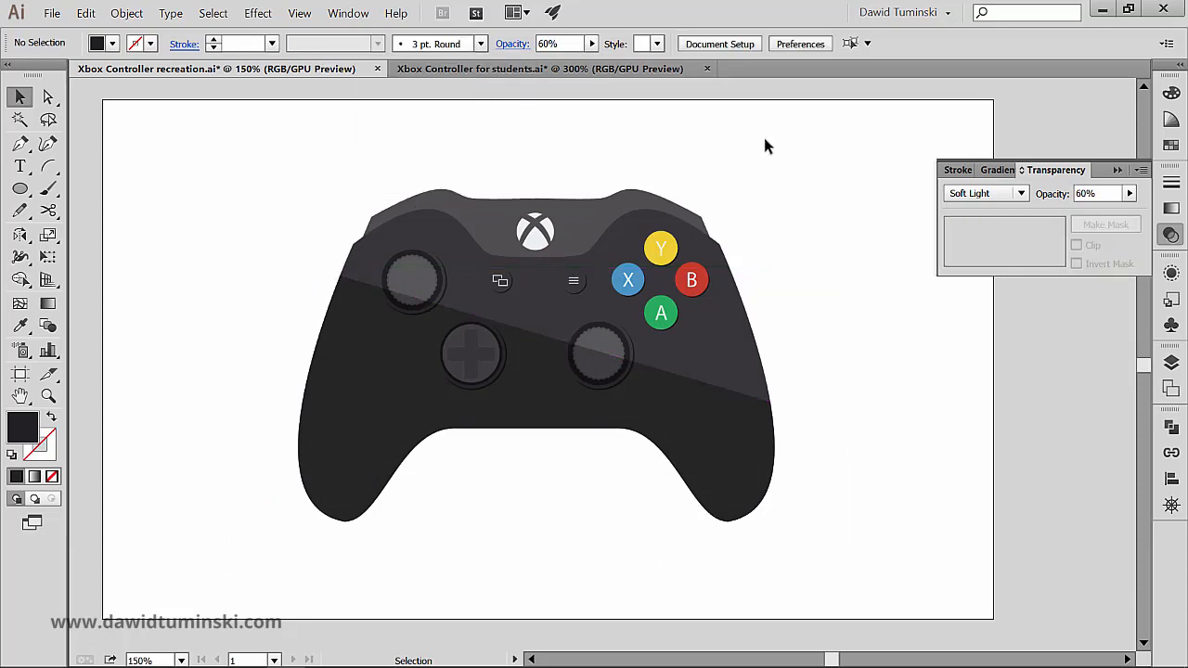
Step: Reselect the masked polygon, set its opacity to 40%, and deselect it
{"action": "left_click", "coordinate": [570, 375]}
{"action": "left_click", "coordinate": [559, 44]}
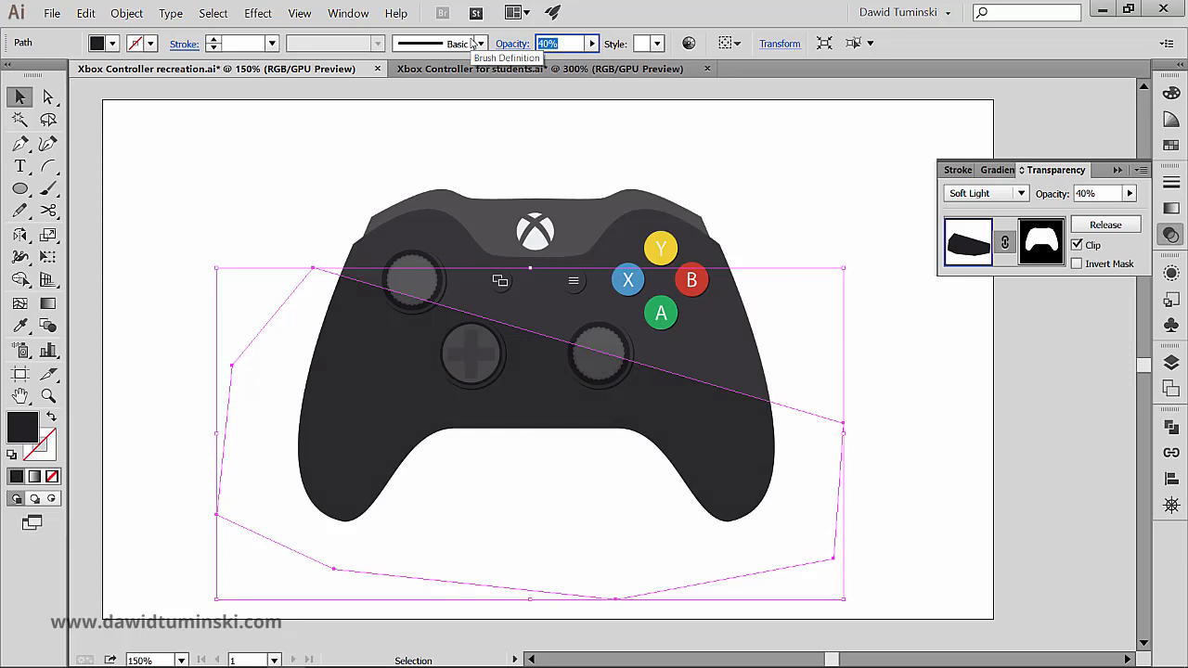
{"action": "left_click", "coordinate": [539, 121]}
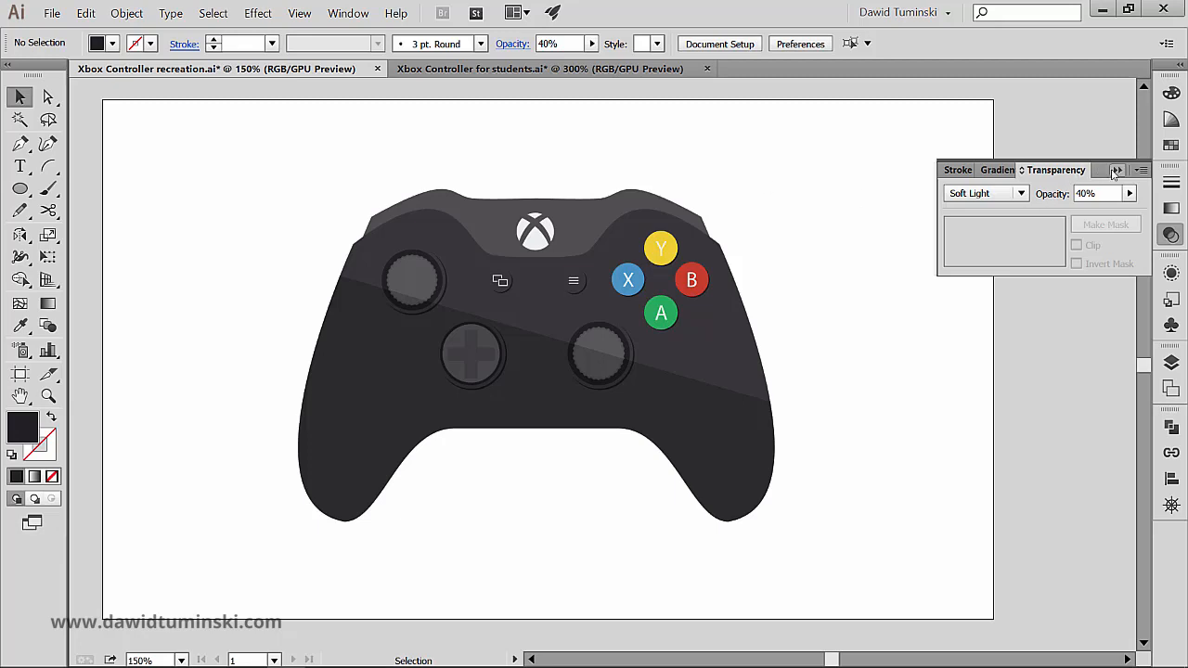
{"action": "left_click", "coordinate": [1117, 170]}
Step: Create a new layer named Bg directly above the Img layer
{"action": "left_click", "coordinate": [1171, 362]}
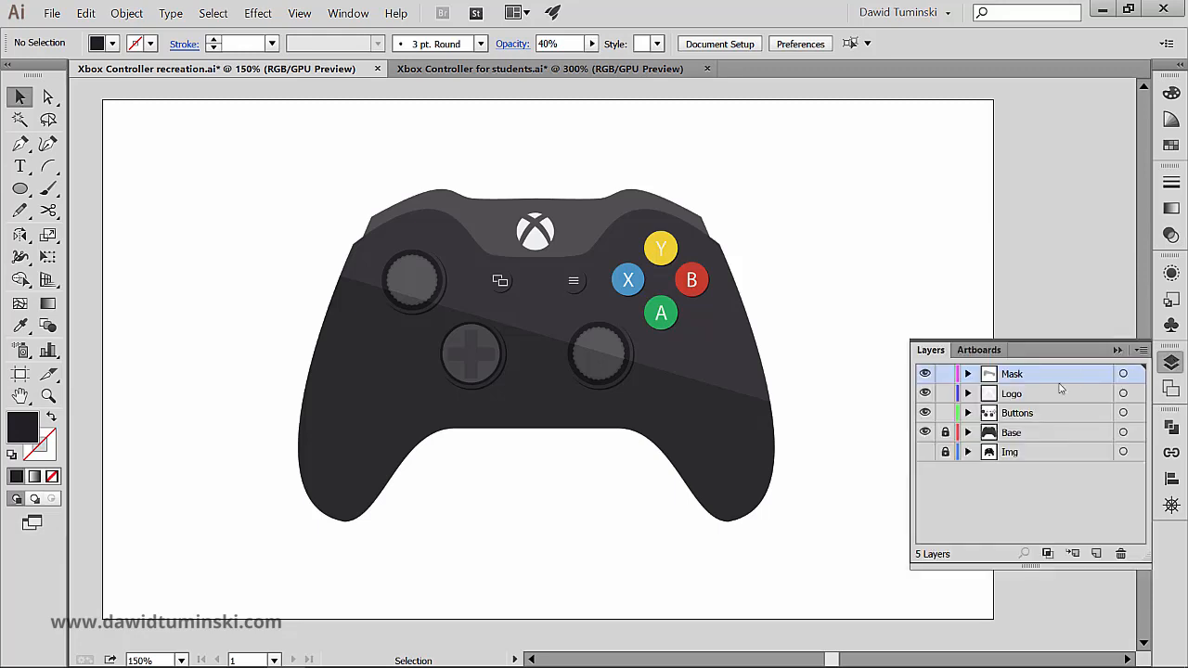
{"action": "left_click", "coordinate": [1044, 454]}
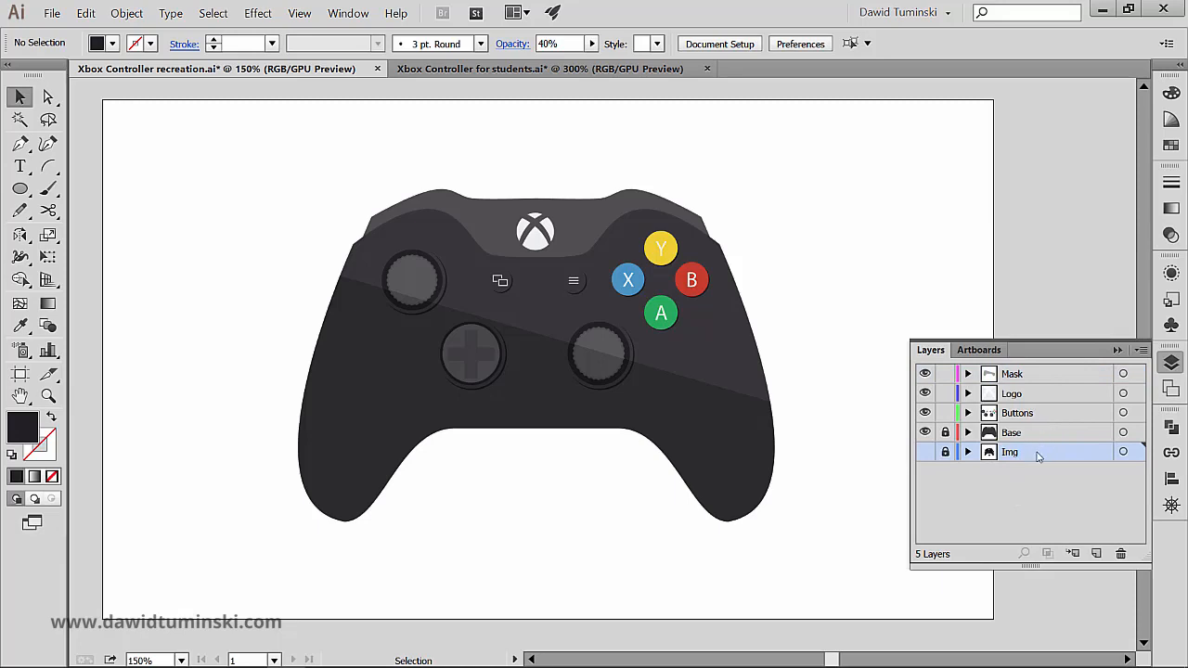
{"action": "left_click", "coordinate": [1096, 553], "text": "alt"}
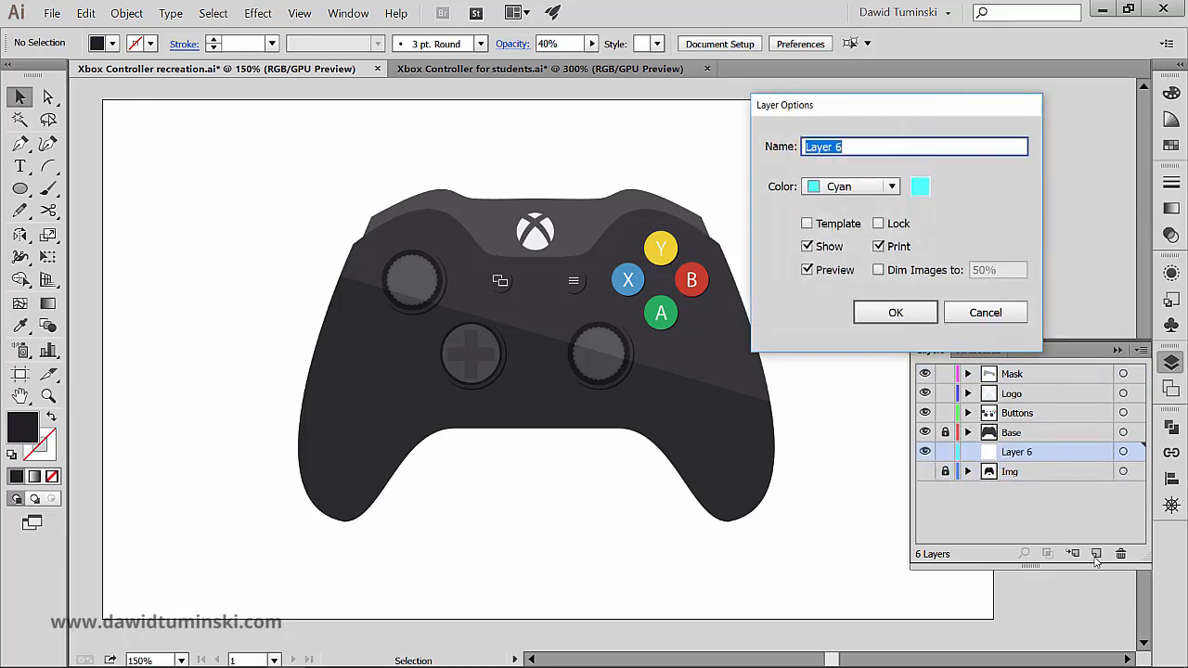
{"action": "type", "text": "Bg"}
{"action": "key", "text": "Return"}
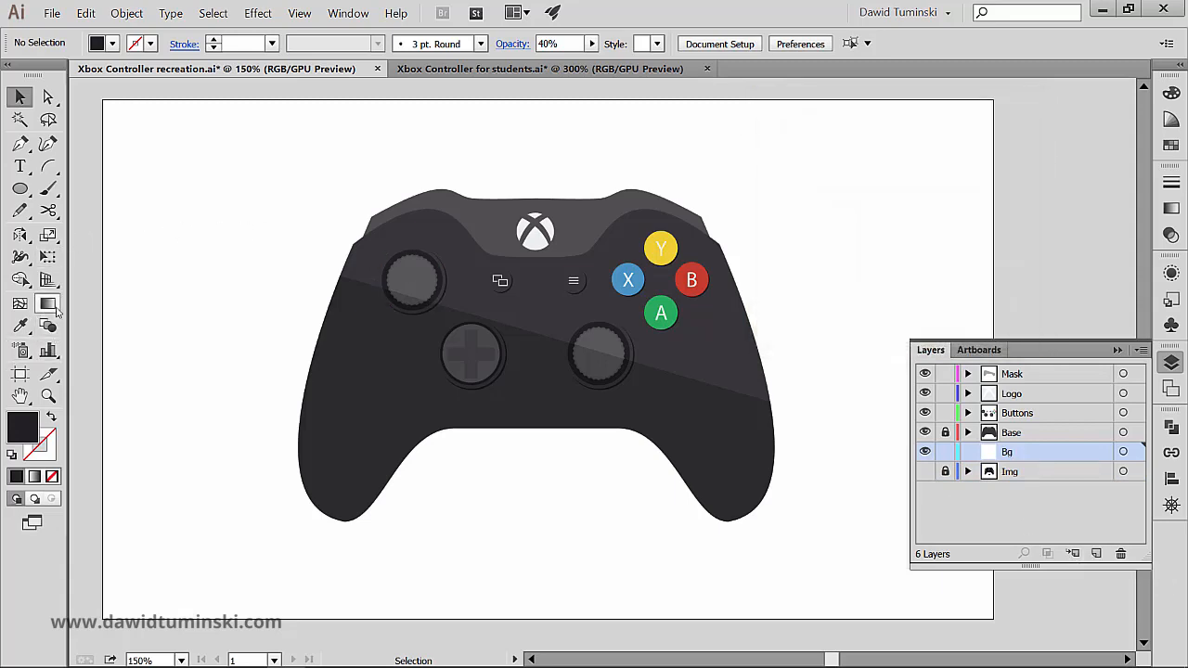
Step: Draw a rectangle covering the whole artboard on the Bg layer and fill it with the bright green swatch
{"action": "key", "text": "m"}
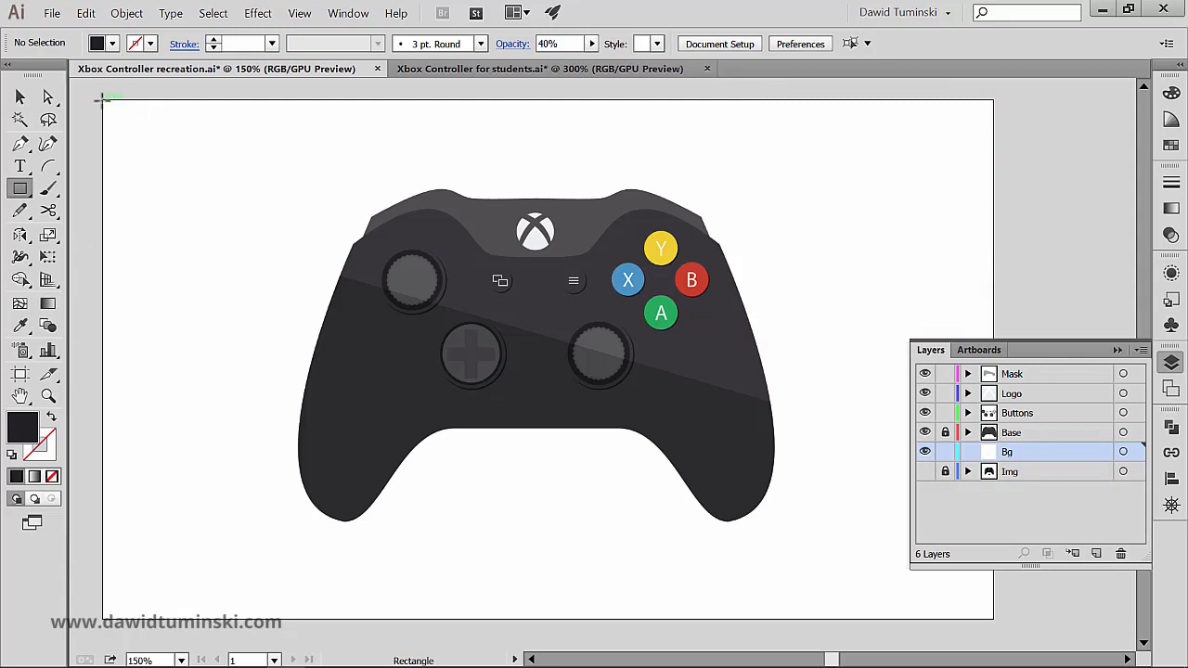
{"action": "left_click_drag", "start_coordinate": [102, 99], "coordinate": [993, 620]}
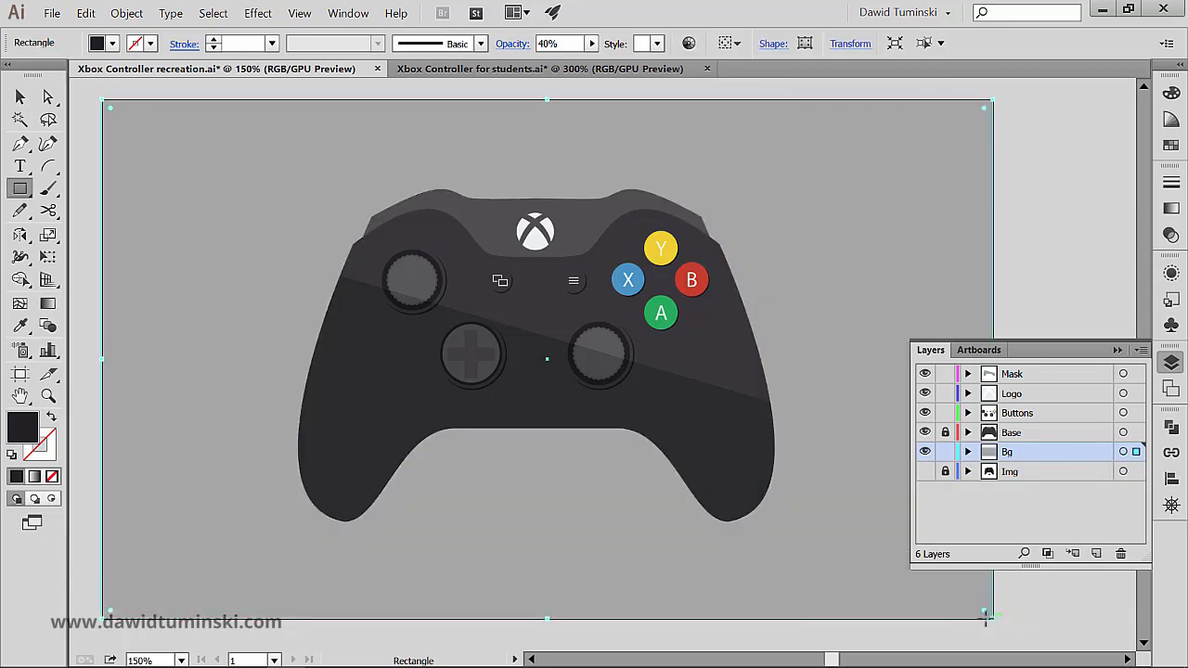
{"action": "left_click", "coordinate": [112, 44]}
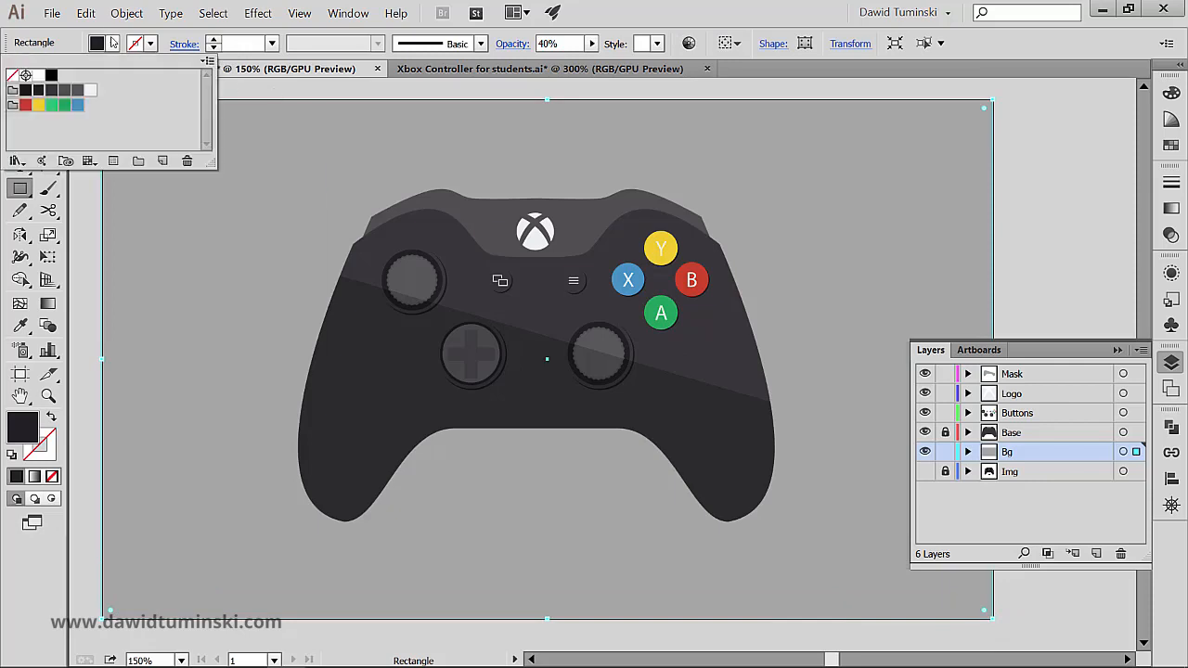
{"action": "left_click", "coordinate": [51, 106]}
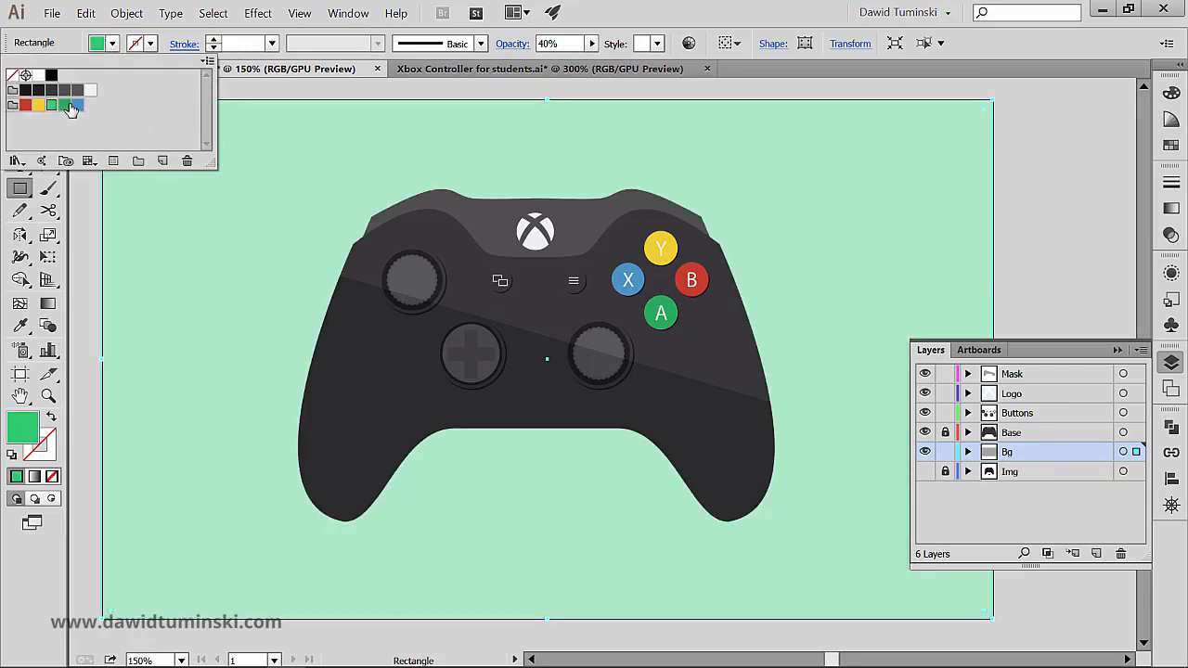
Step: Set the background rectangle's opacity to 100% and deselect it
{"action": "left_click", "coordinate": [554, 44]}
{"action": "left_click_drag", "start_coordinate": [554, 43], "coordinate": [540, 44]}
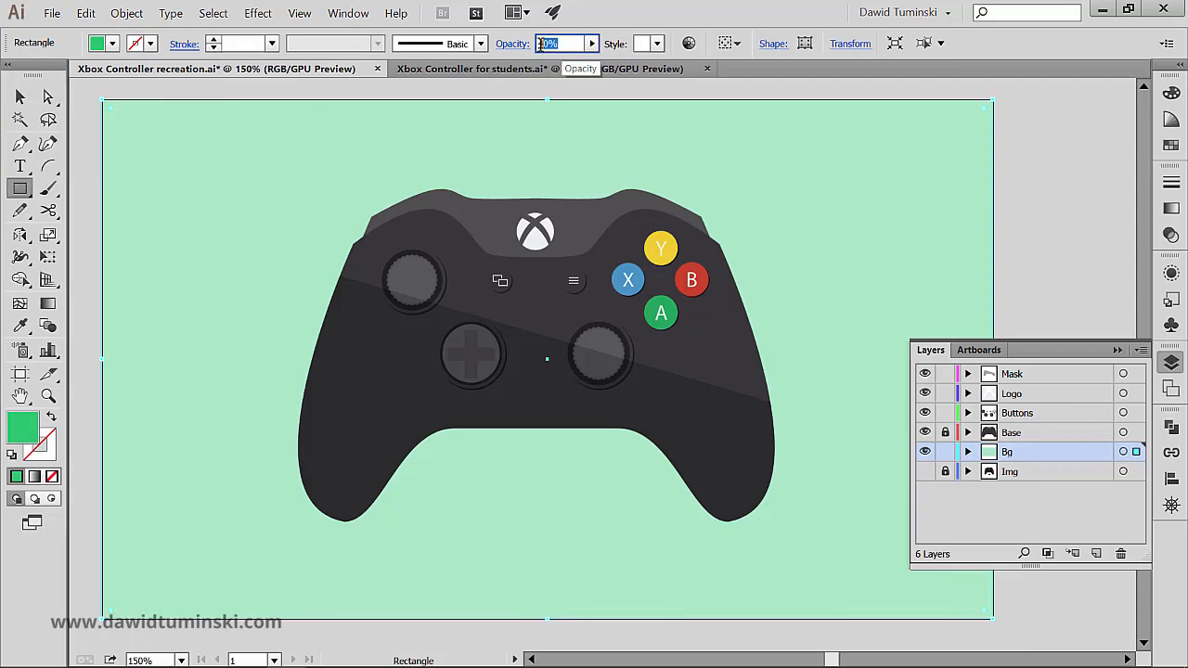
{"action": "type", "text": "1"}
{"action": "key", "text": "BackSpace"}
{"action": "type", "text": "100"}
{"action": "key", "text": "Return"}
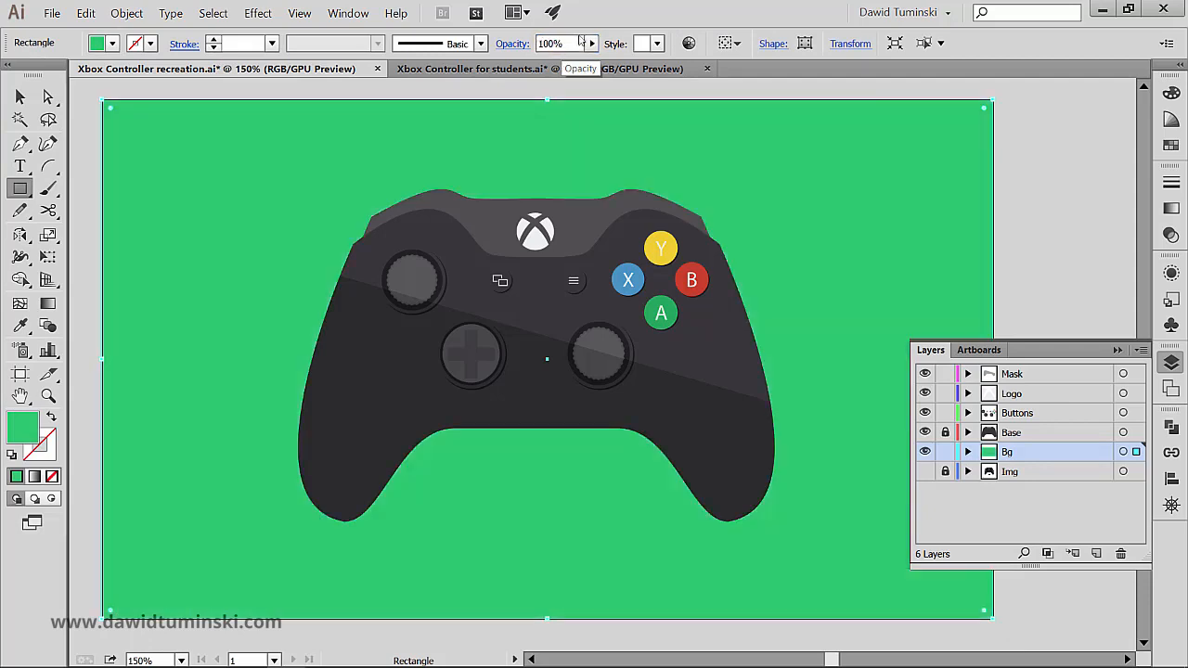
{"action": "left_click", "coordinate": [1117, 350]}
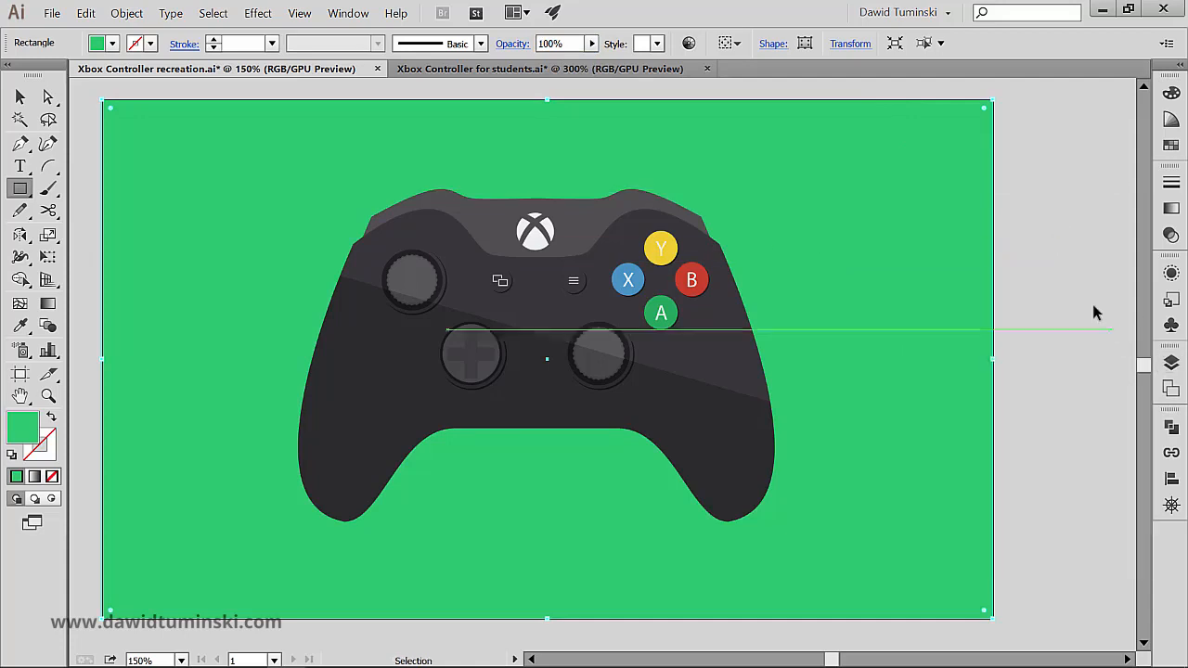
{"action": "left_click", "coordinate": [1092, 312], "text": "ctrl"}
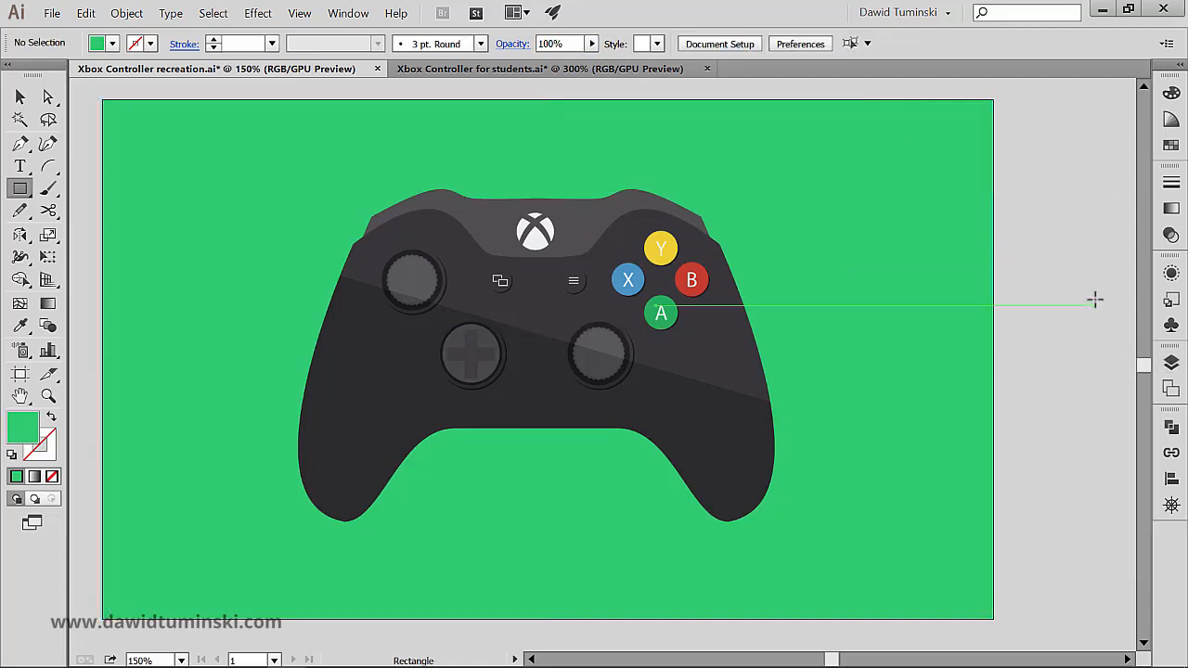